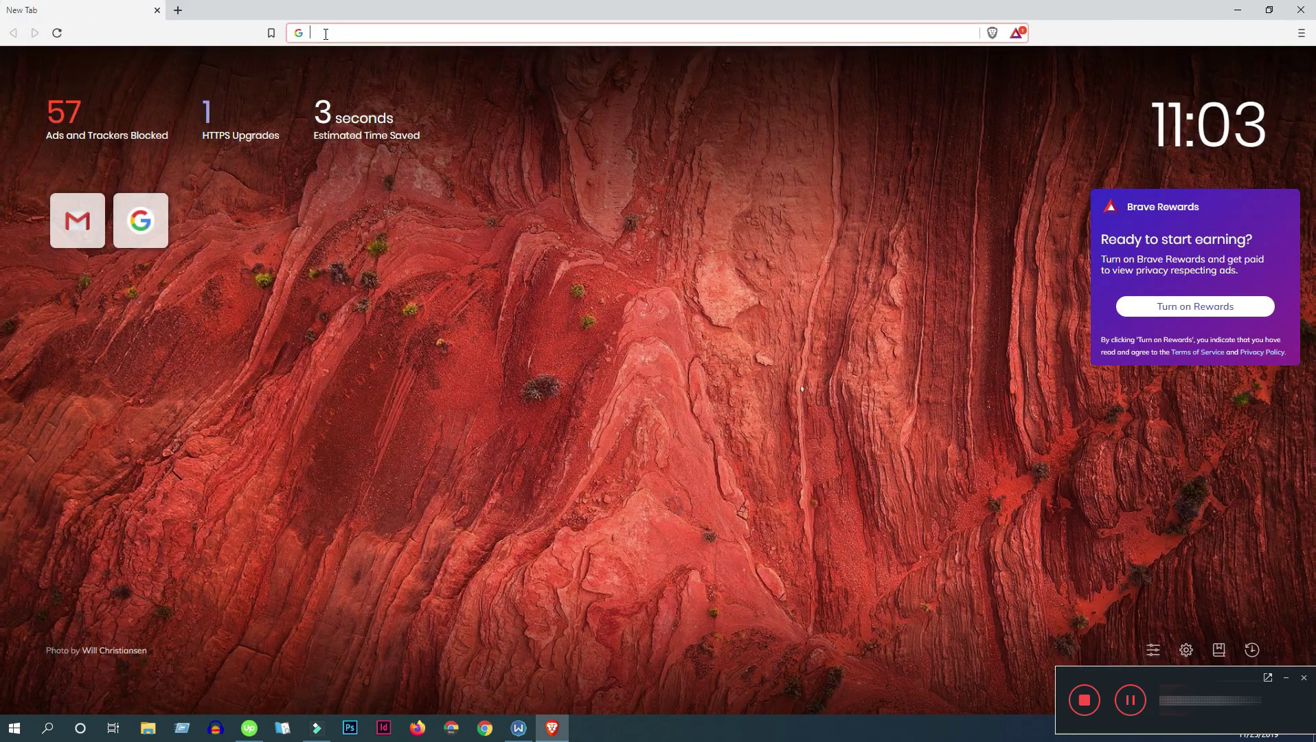
Go to gmail.com in Brave to load Gmail's introduction page
{"action": "type", "text": "g"}
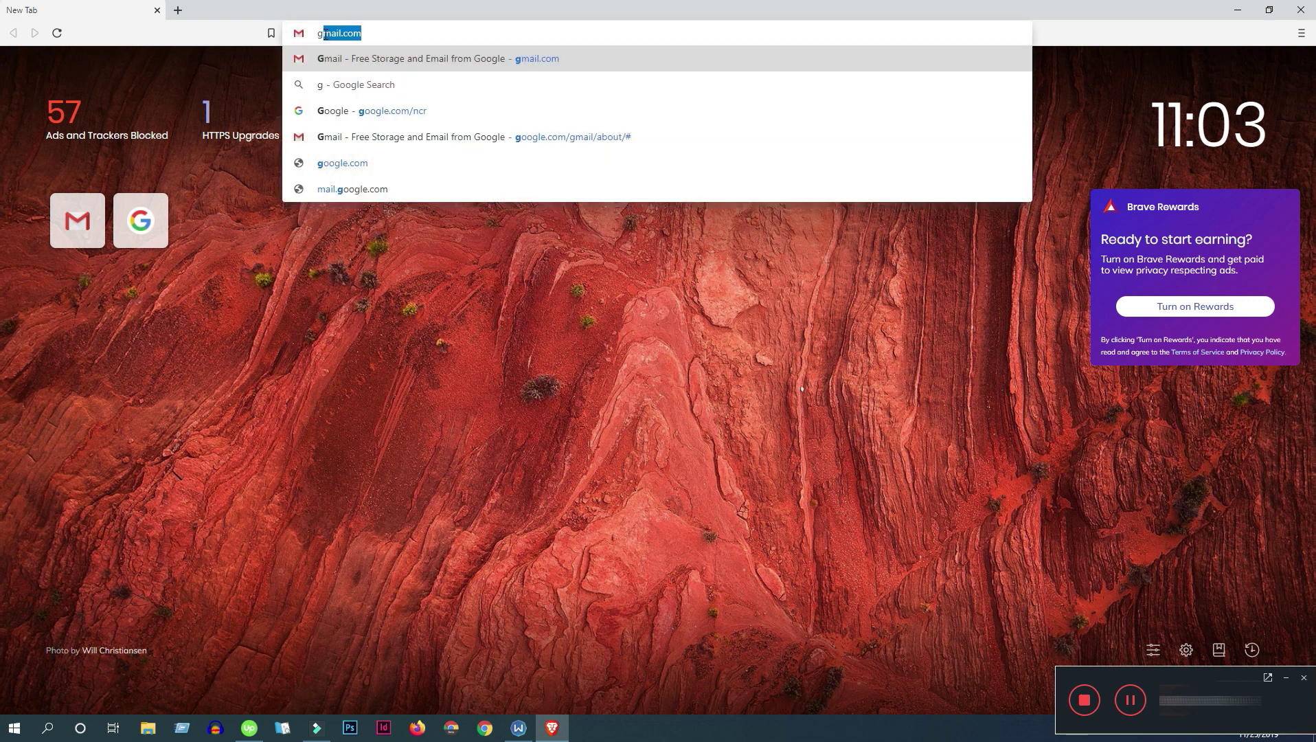
{"action": "type", "text": "mail."}
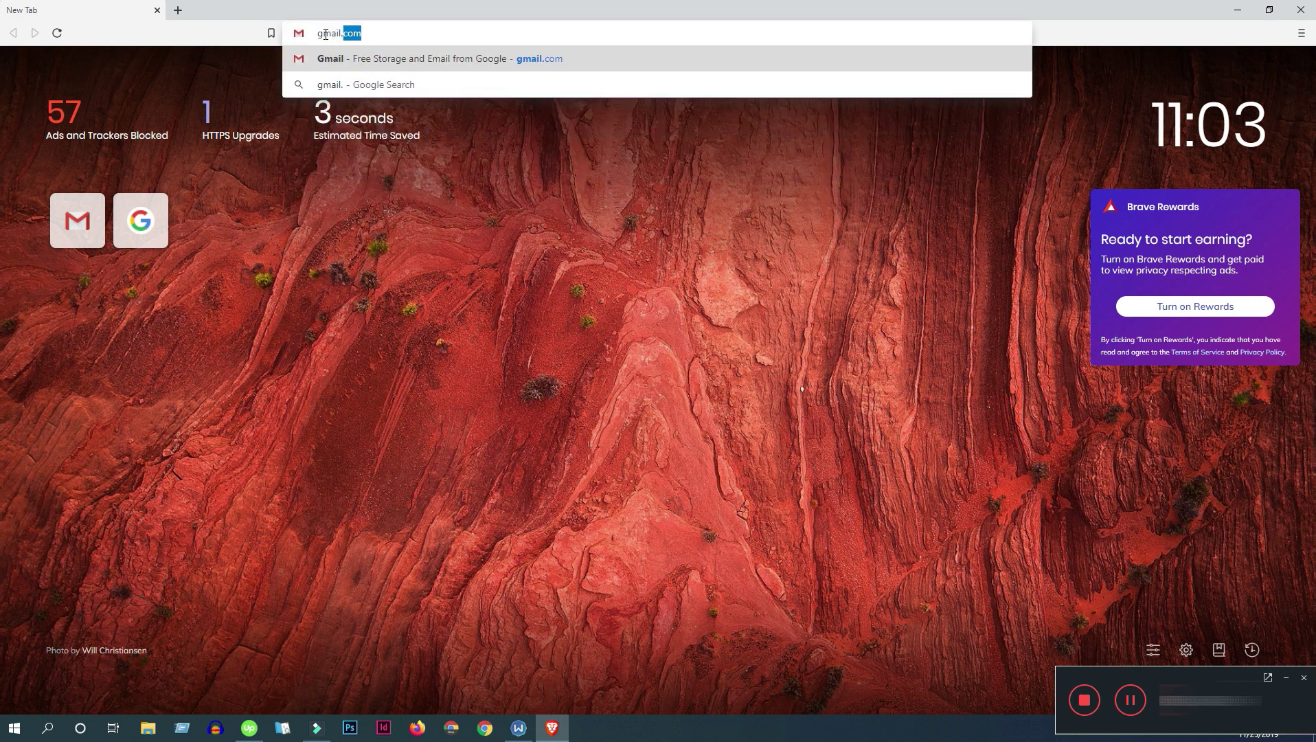
{"action": "type", "text": "com"}
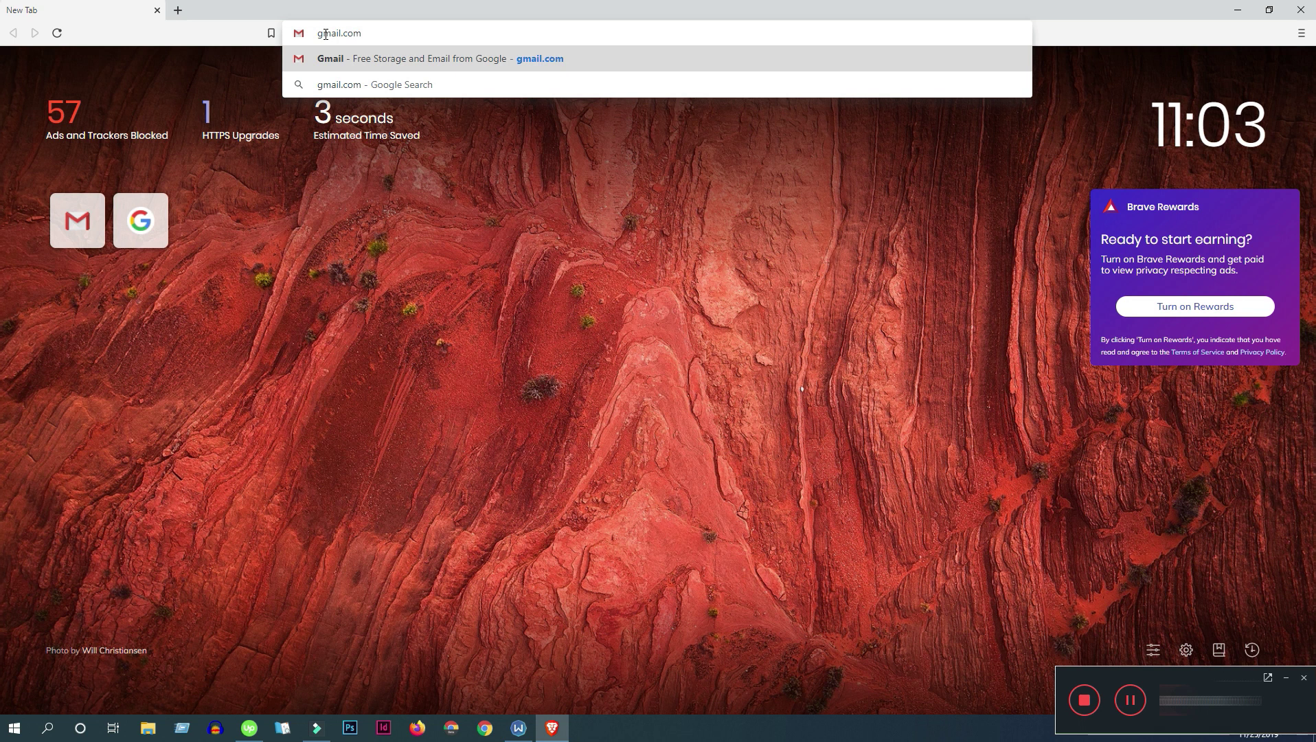
{"action": "key", "text": "Return"}
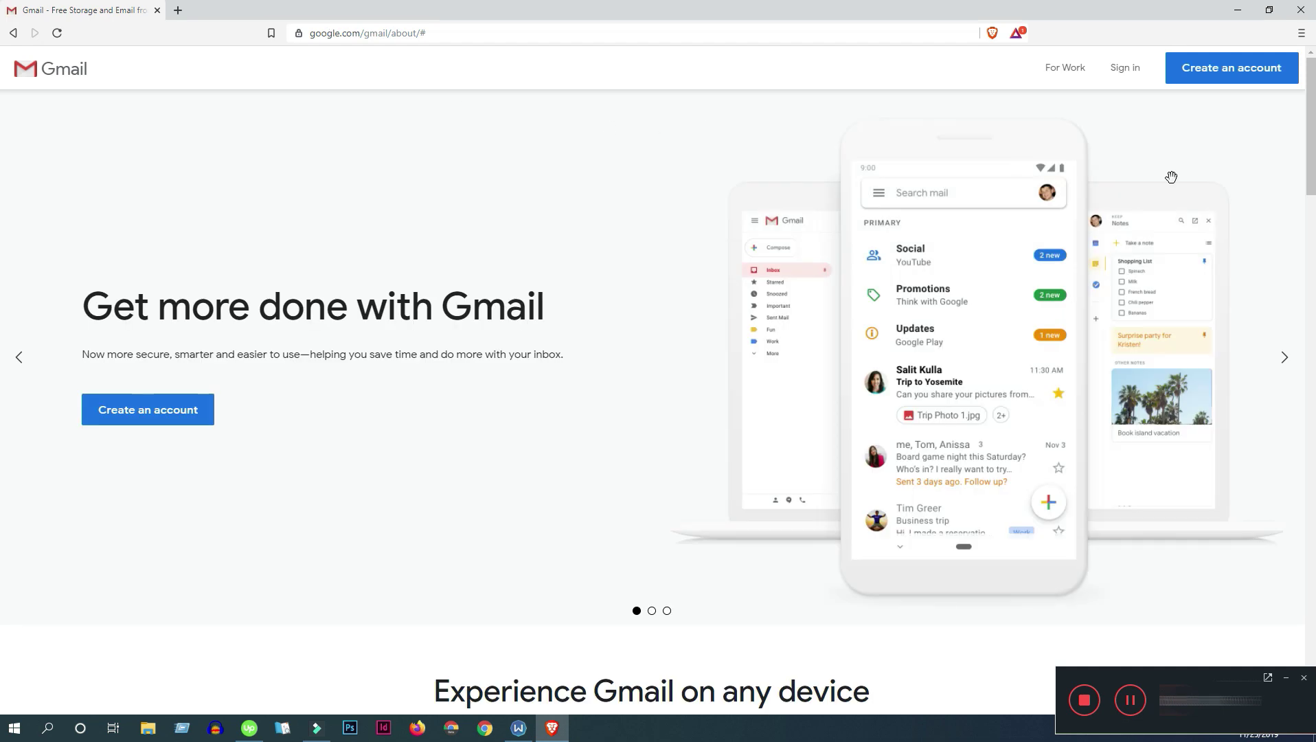
Start creating a Google account and enter the user's first and last name
{"action": "left_click", "coordinate": [1225, 71]}
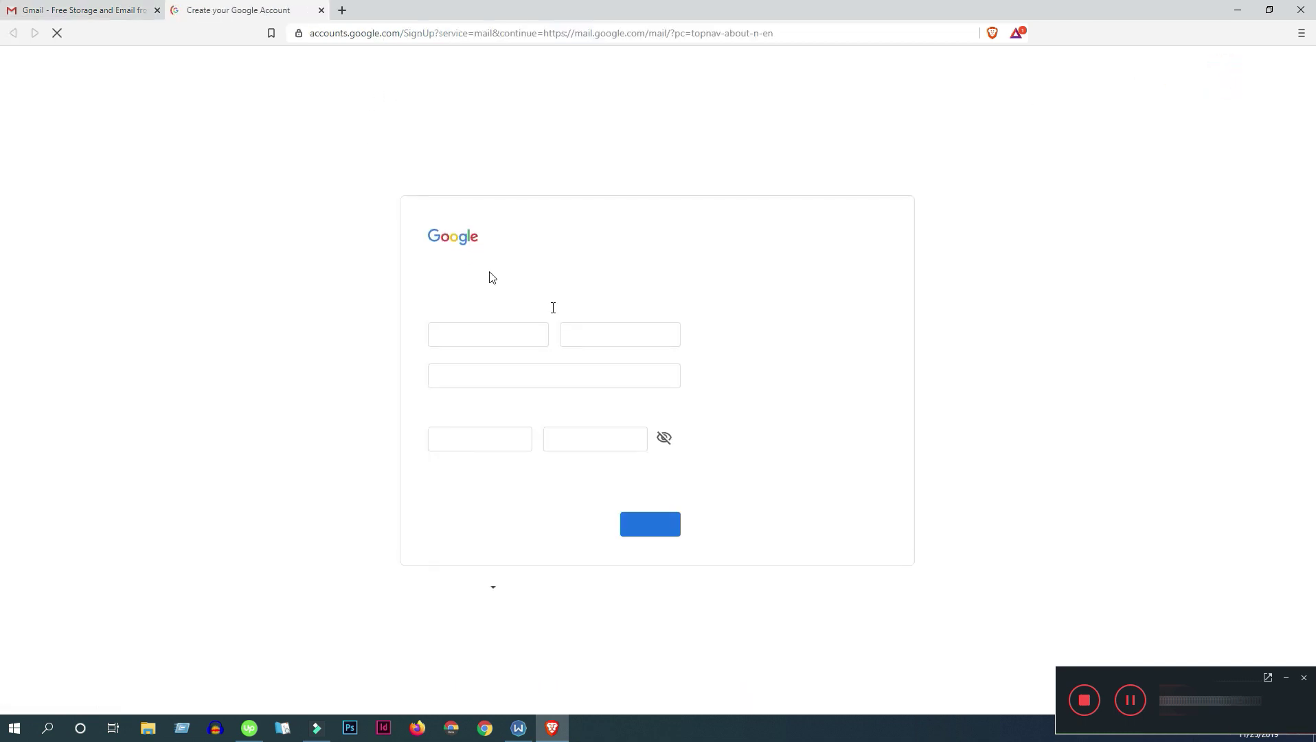
{"action": "left_click", "coordinate": [456, 332]}
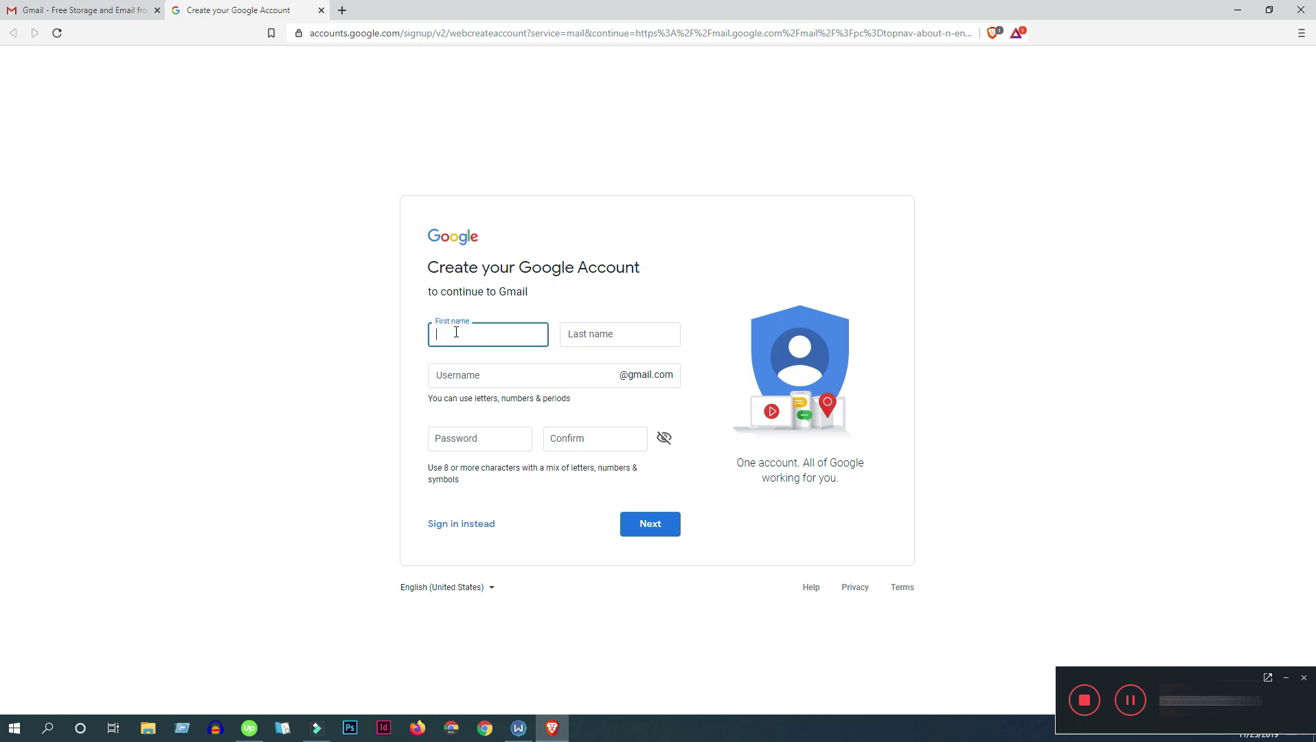
{"action": "left_click", "coordinate": [595, 333]}
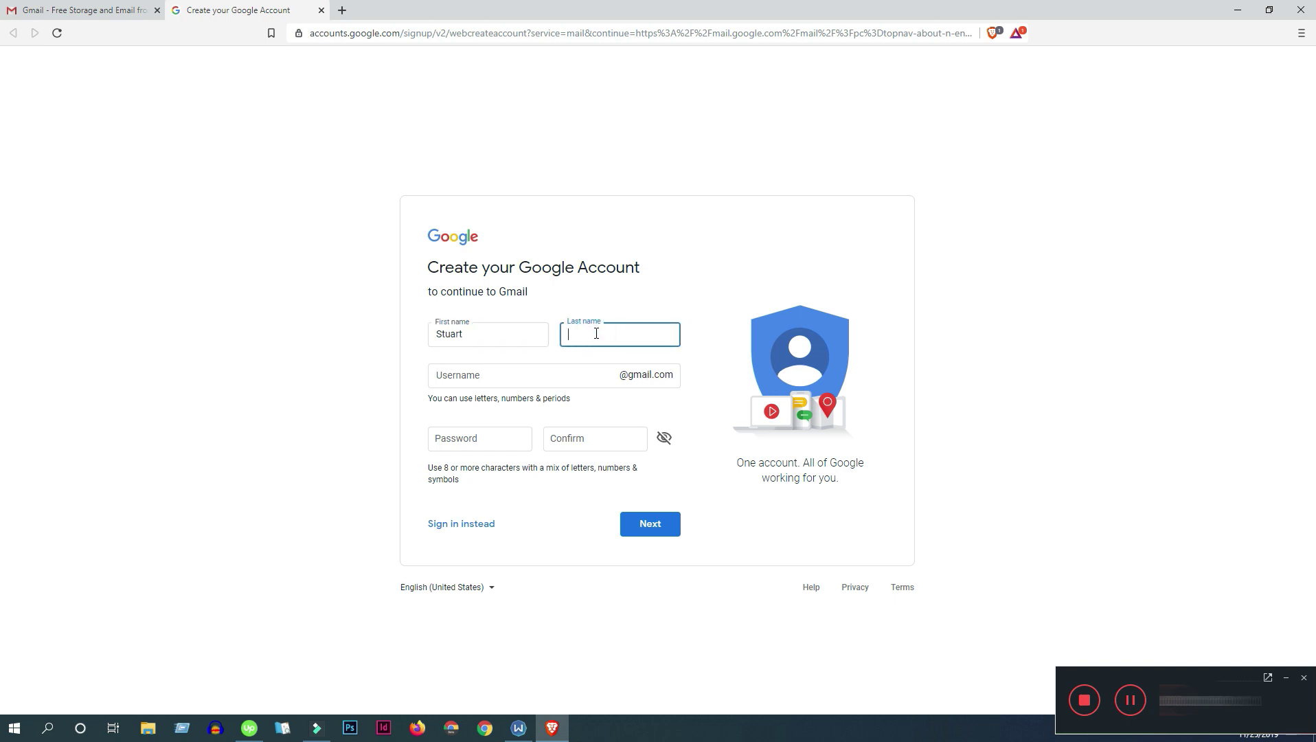
Fill the Gmail username with the suggested address from autofill
{"action": "left_click", "coordinate": [490, 381]}
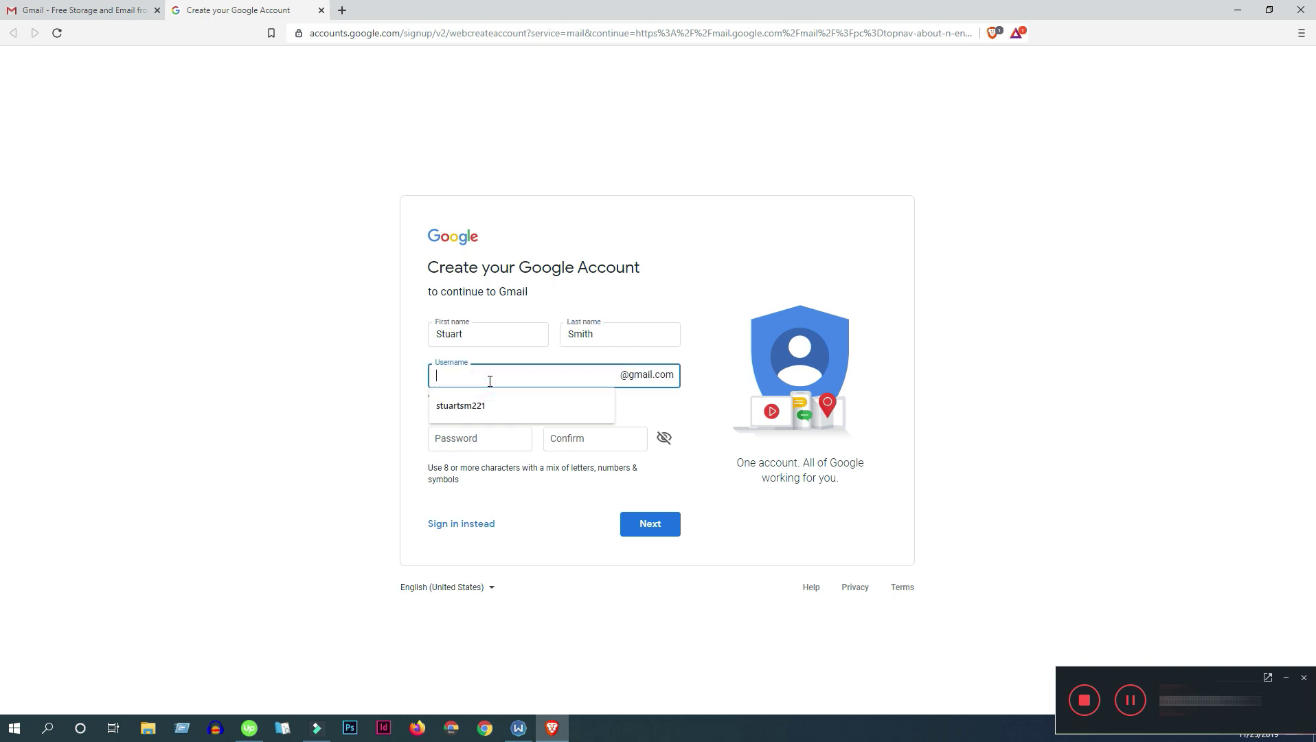
{"action": "left_click", "coordinate": [415, 380]}
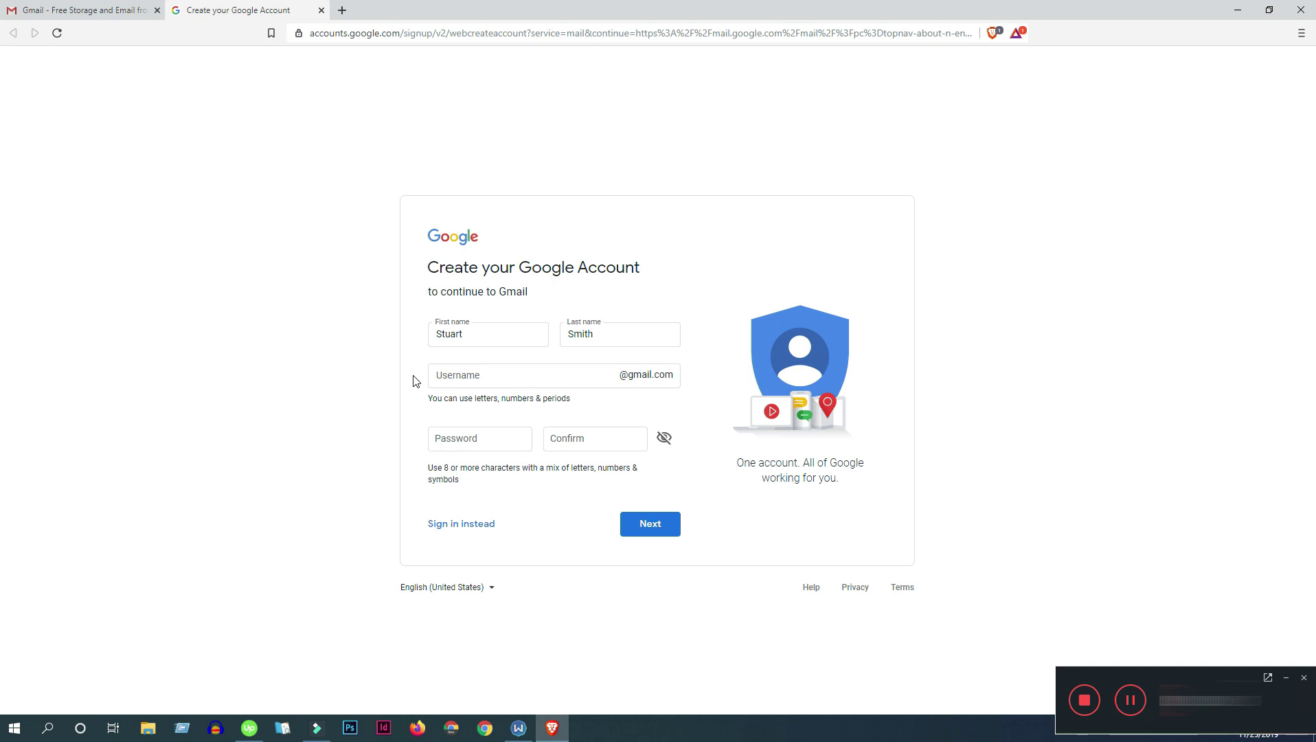
{"action": "left_click", "coordinate": [439, 375]}
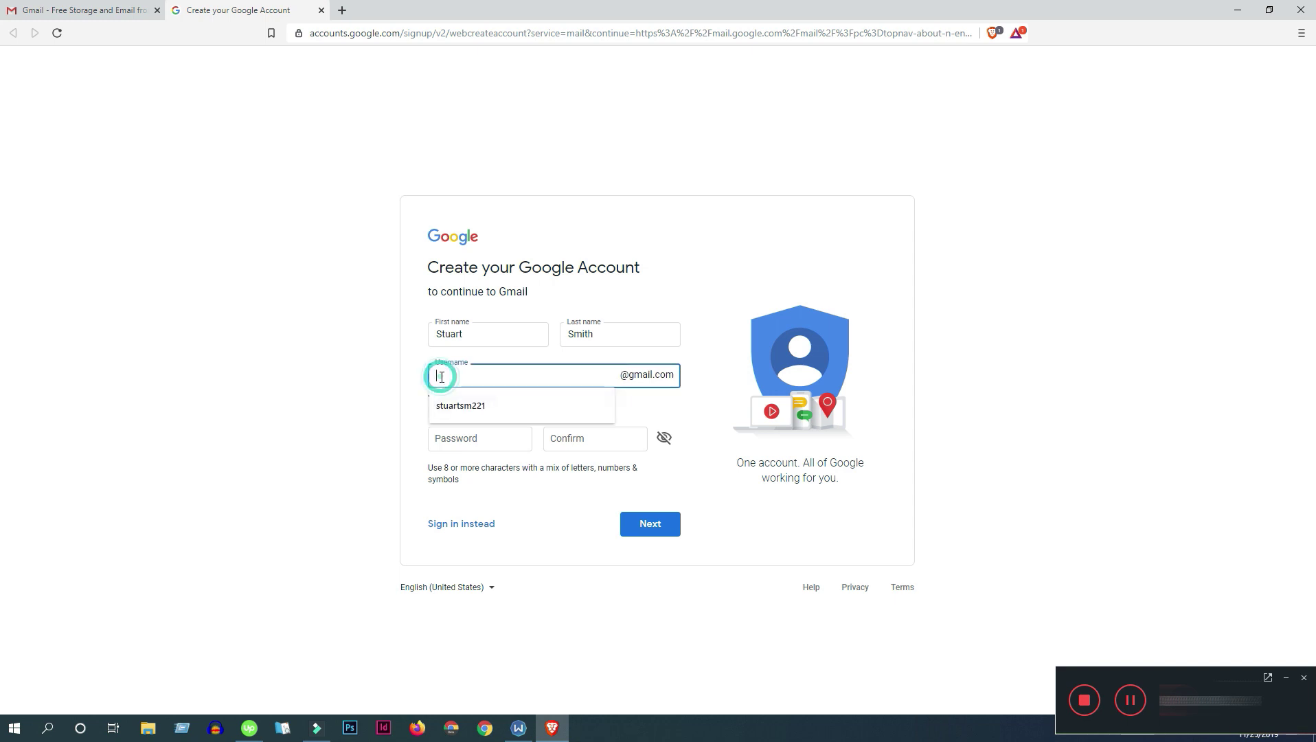
{"action": "left_click", "coordinate": [488, 405]}
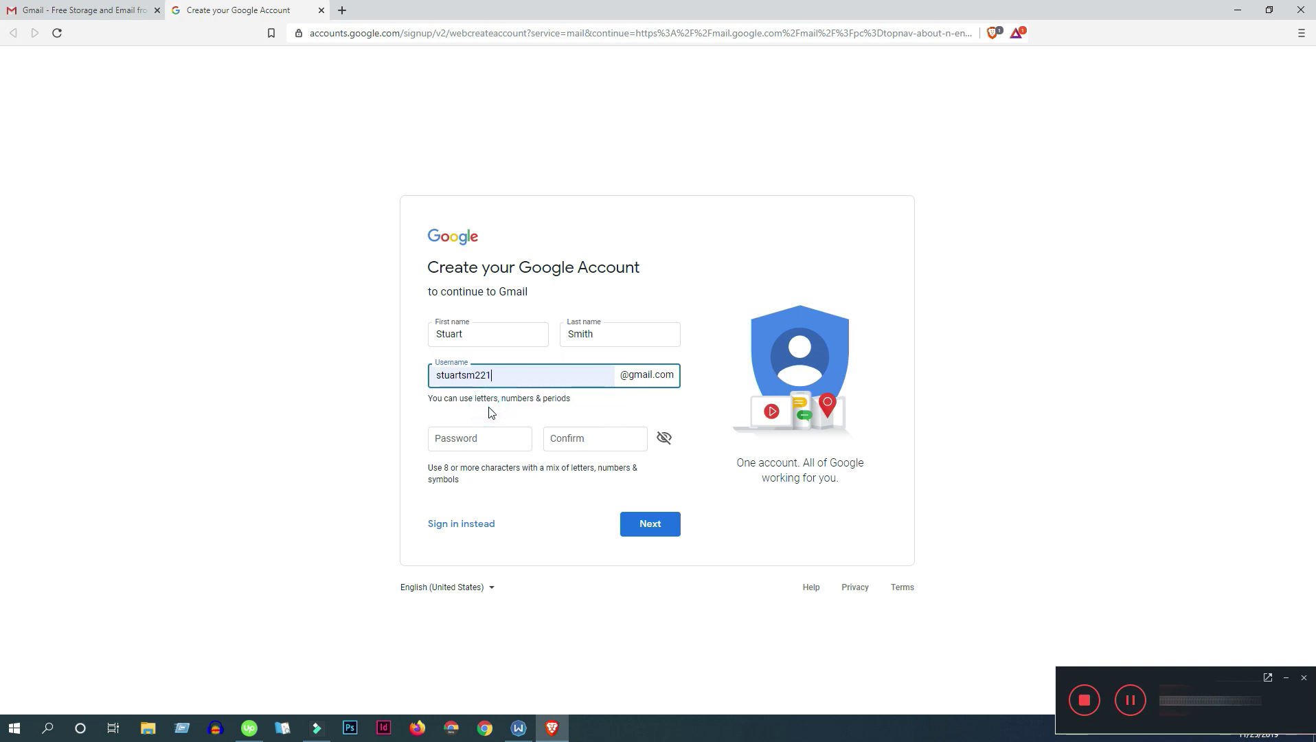
{"action": "left_click", "coordinate": [390, 430]}
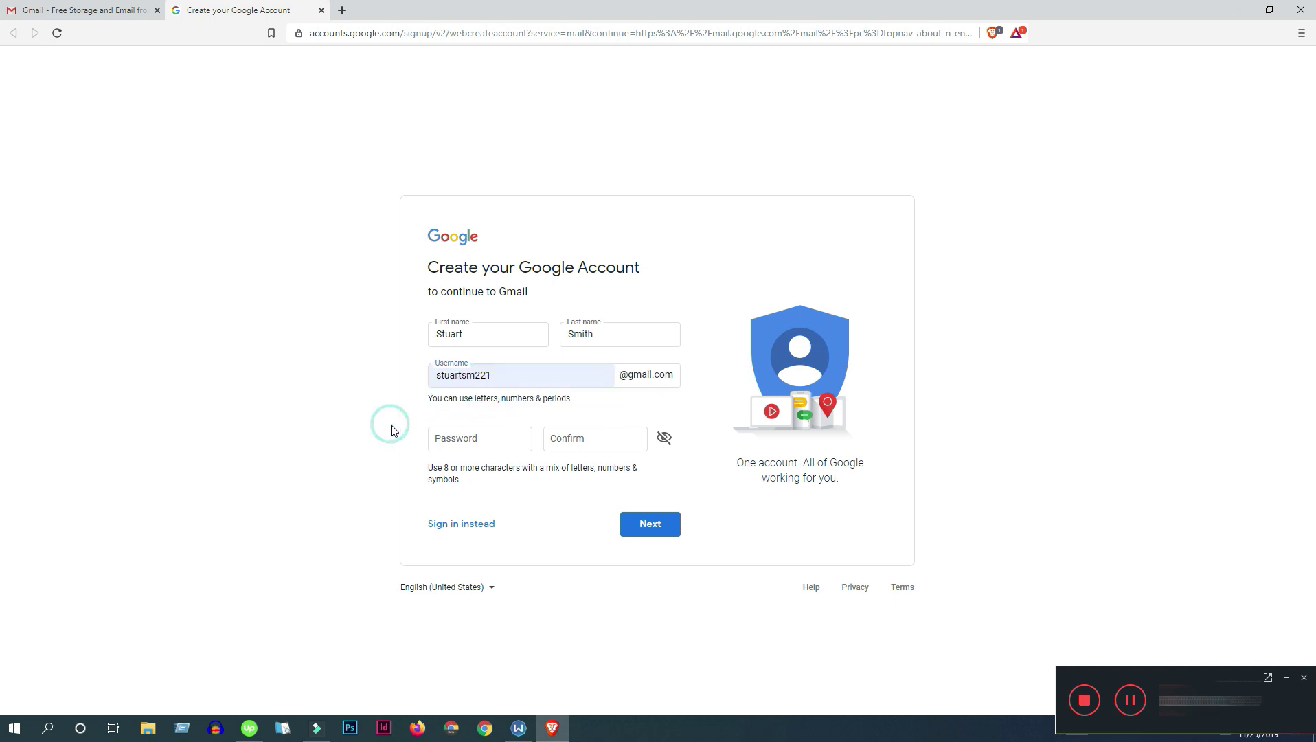
Enter the account password in the Password field, then move to Confirm
{"action": "left_click", "coordinate": [458, 436]}
{"action": "type", "text": "*"}
{"action": "key", "text": "BackSpace"}
{"action": "type", "text": "•••••"}
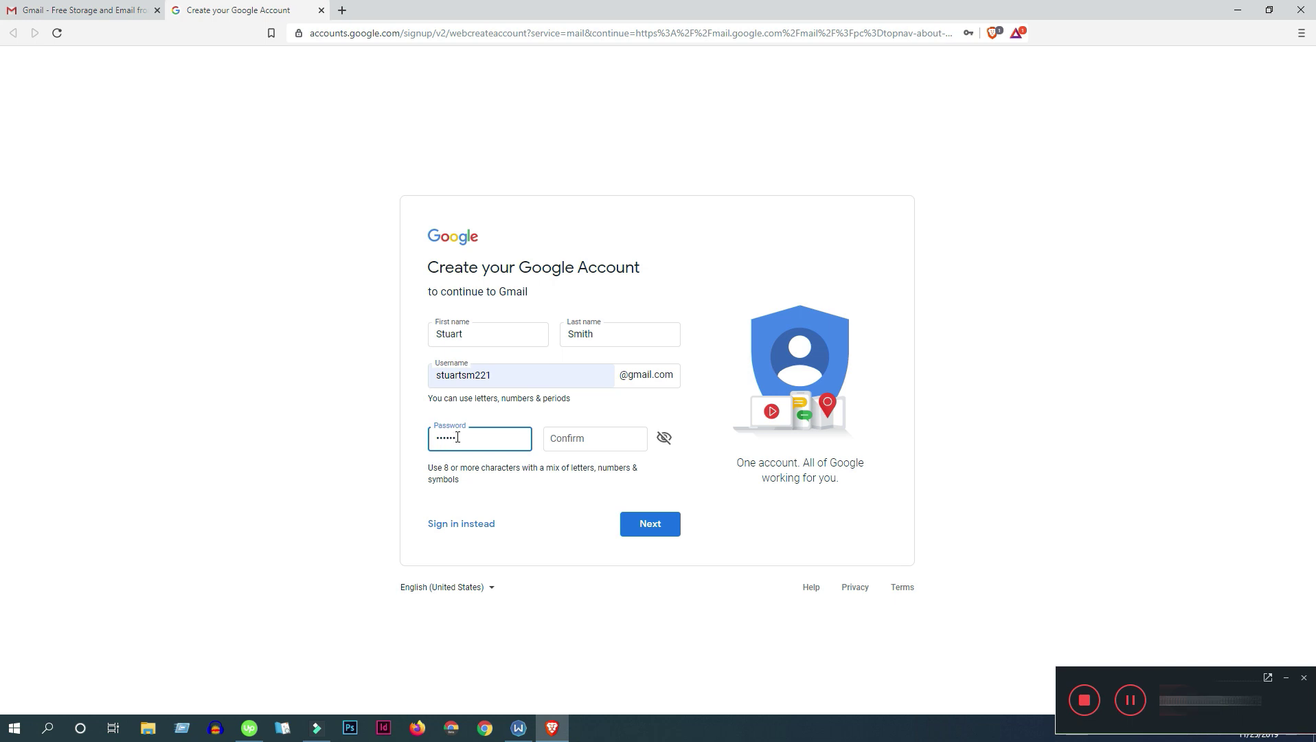
{"action": "type", "text": "••"}
{"action": "left_click", "coordinate": [565, 431]}
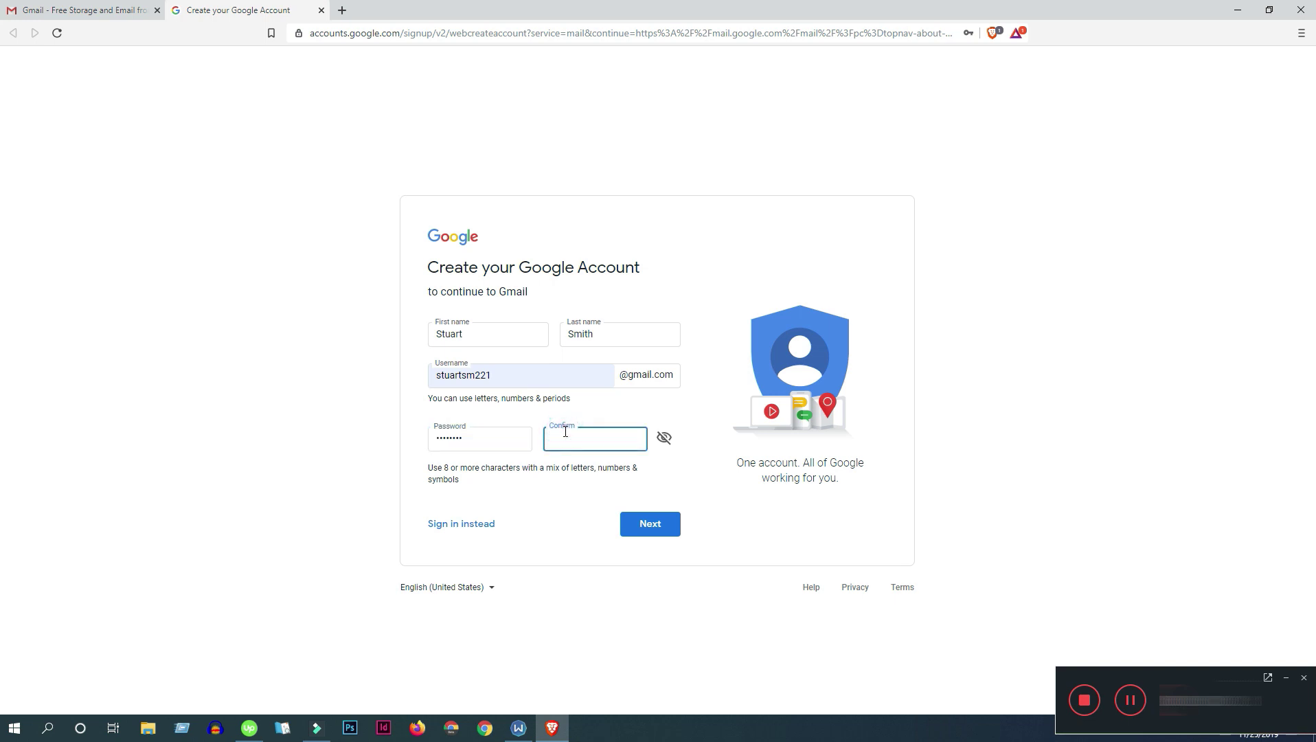
{"action": "type", "text": "•••••••••"}
Submit the account details, then enter the suggested phone number and request a verification code
{"action": "left_click", "coordinate": [644, 526]}
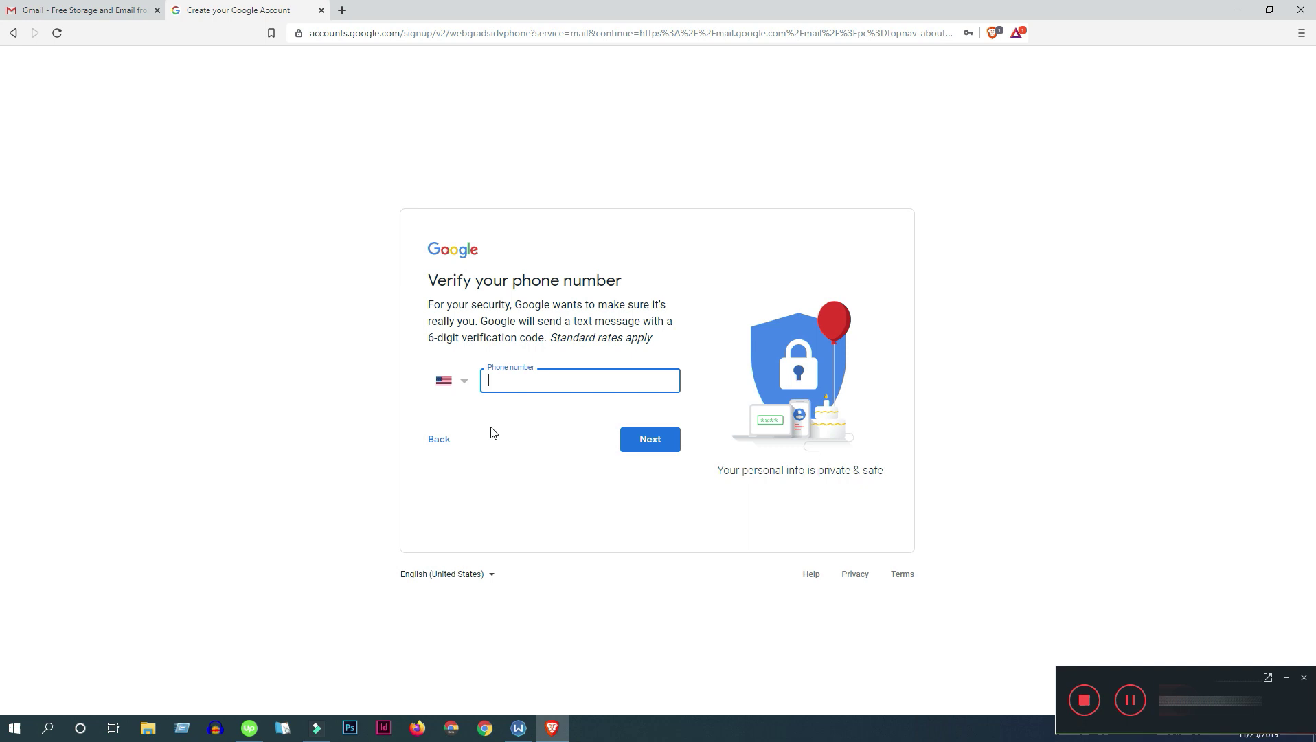
{"action": "left_click", "coordinate": [587, 374]}
{"action": "key", "text": "ctrl+v"}
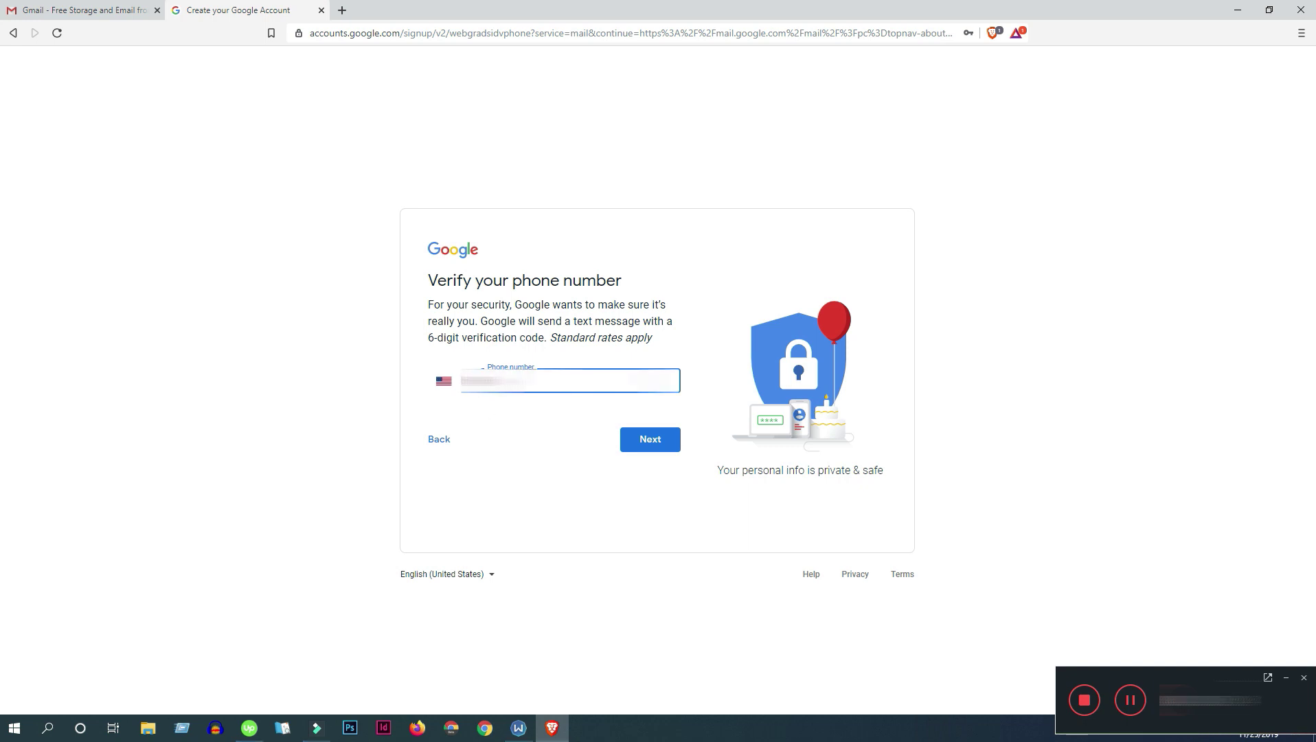
{"action": "key", "text": "Down"}
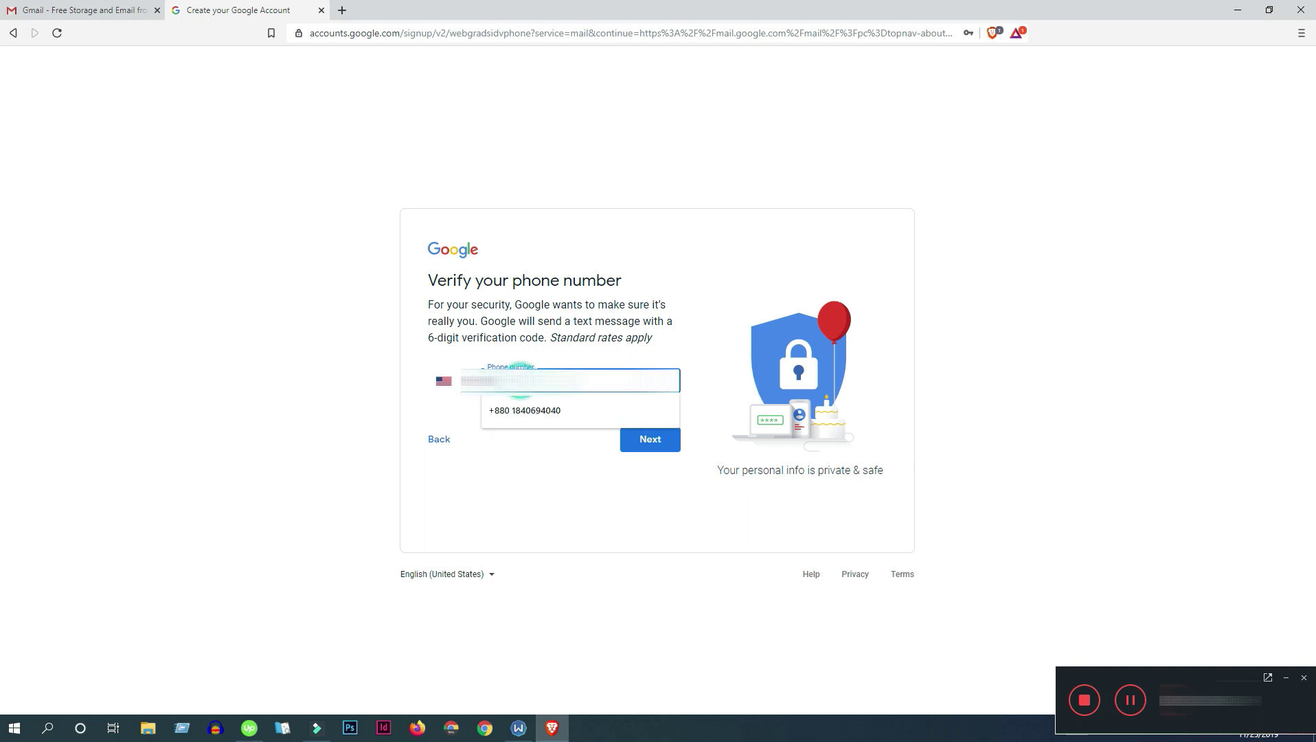
{"action": "left_click", "coordinate": [524, 407]}
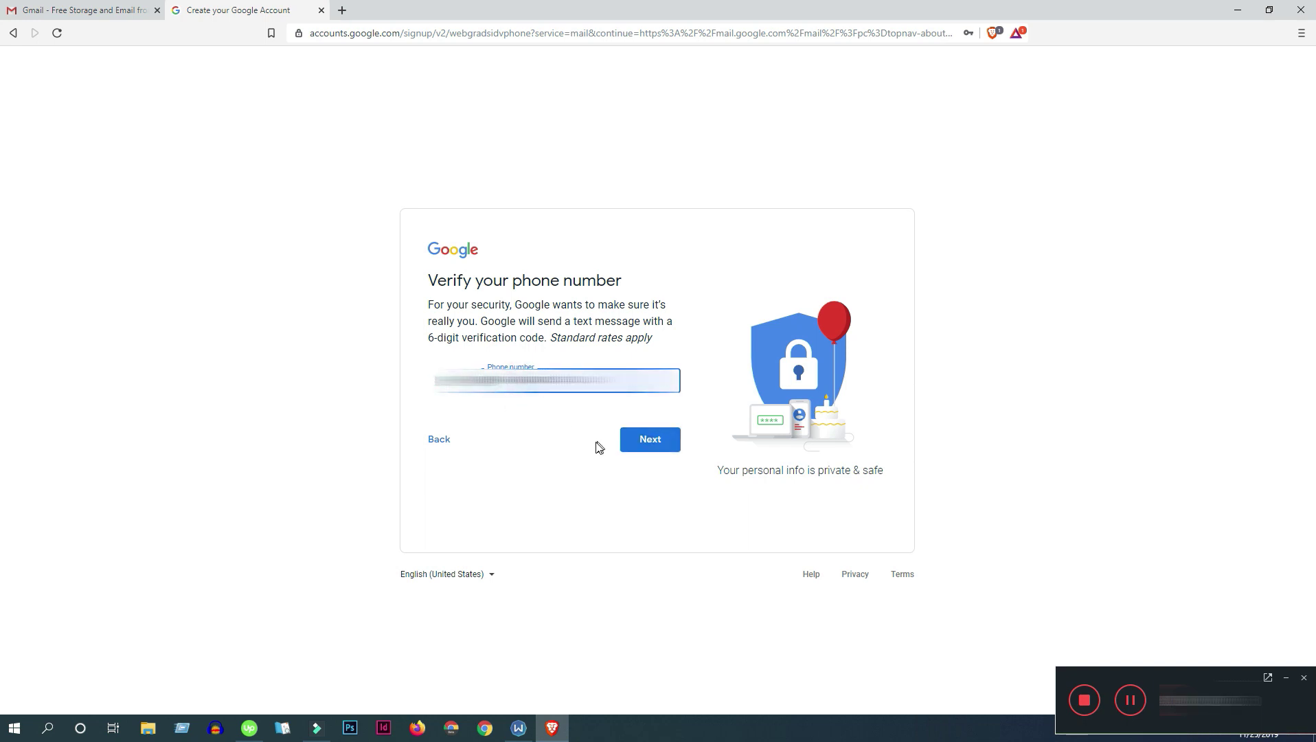
{"action": "left_click", "coordinate": [646, 446]}
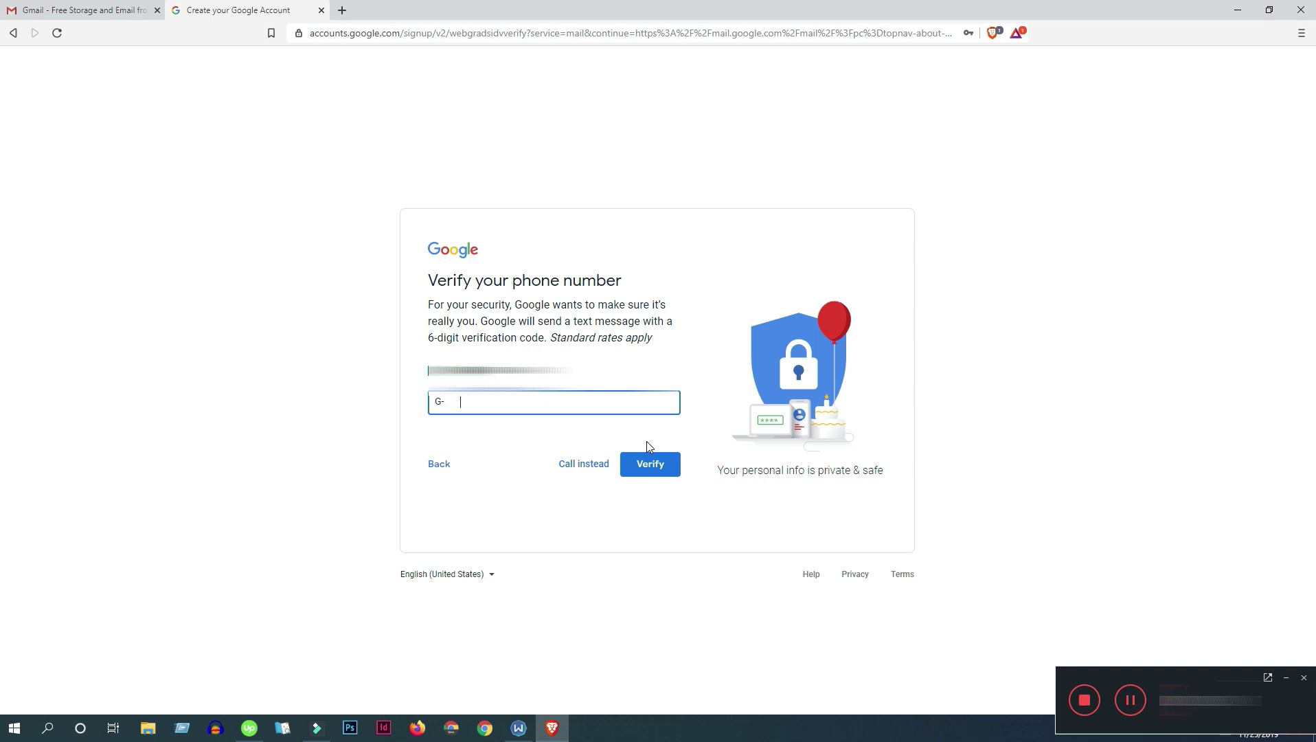
Enter the 6-digit code from the text message and verify the phone
{"action": "left_click", "coordinate": [659, 471]}
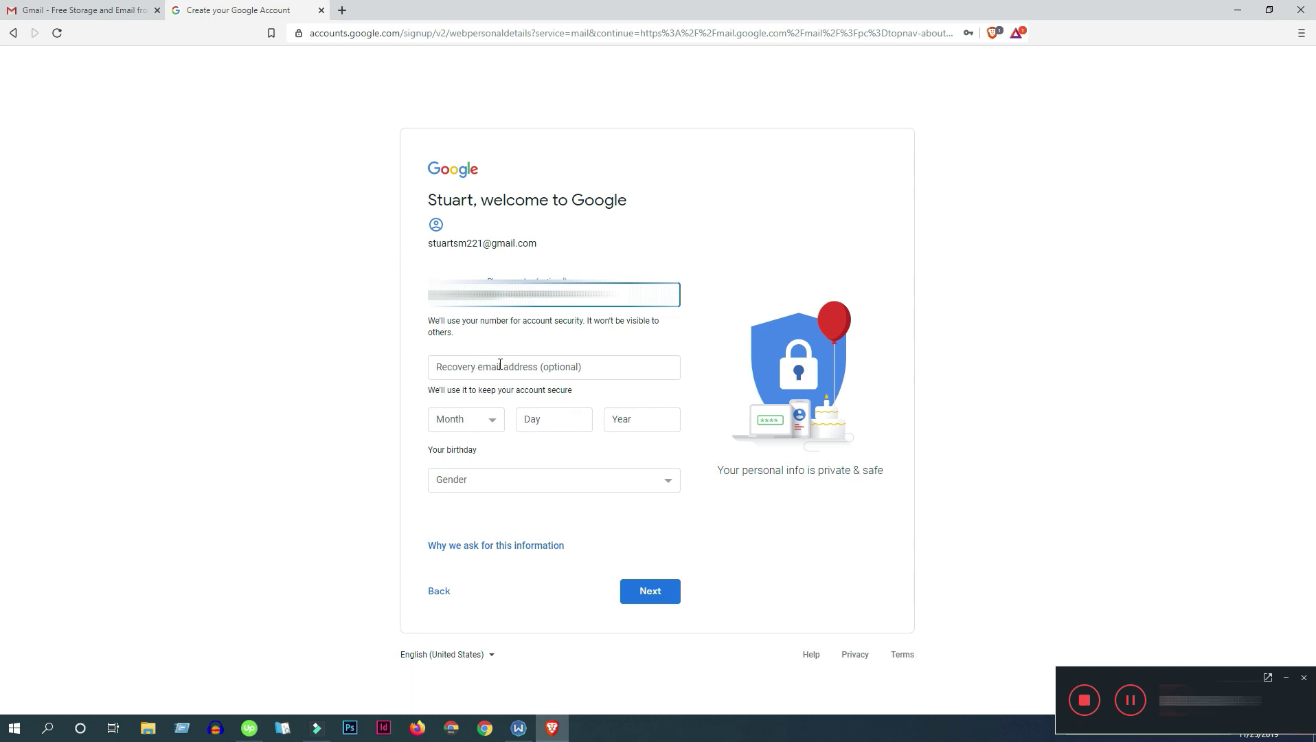
Leave the optional recovery email empty
{"action": "left_click", "coordinate": [478, 366]}
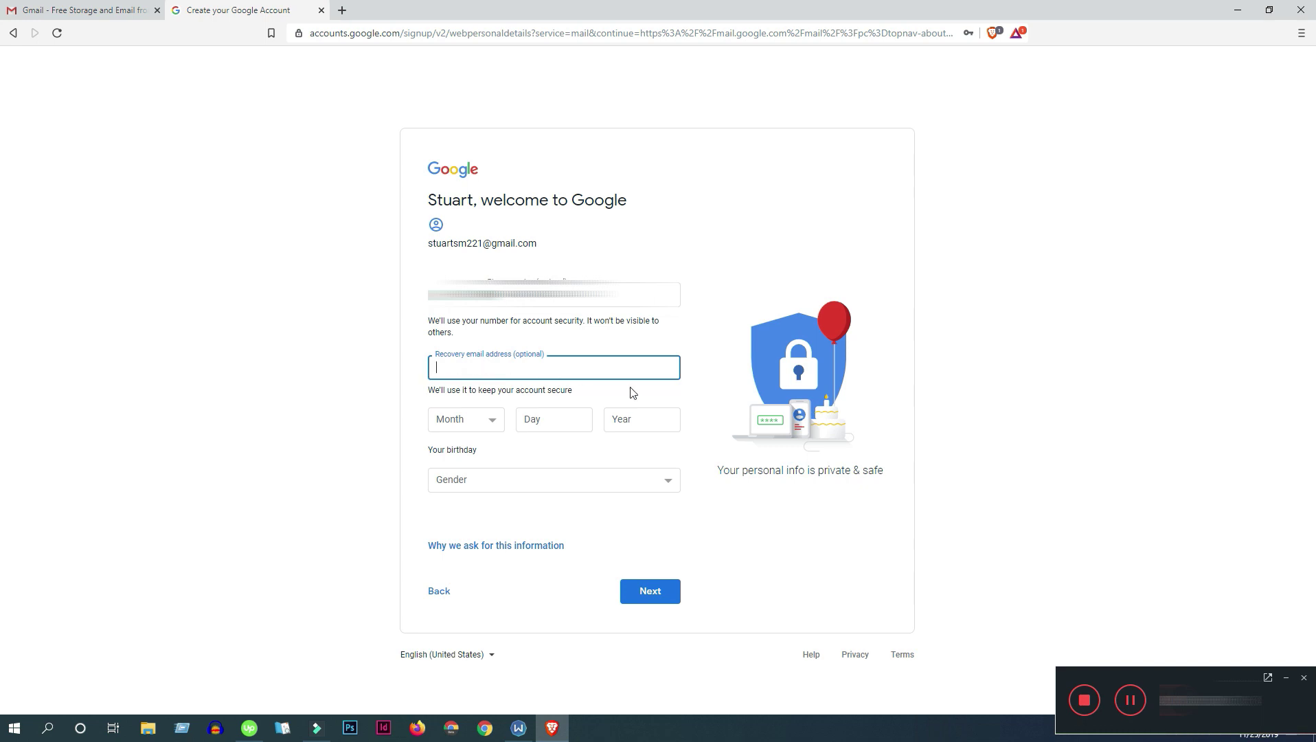
{"action": "left_click", "coordinate": [415, 378]}
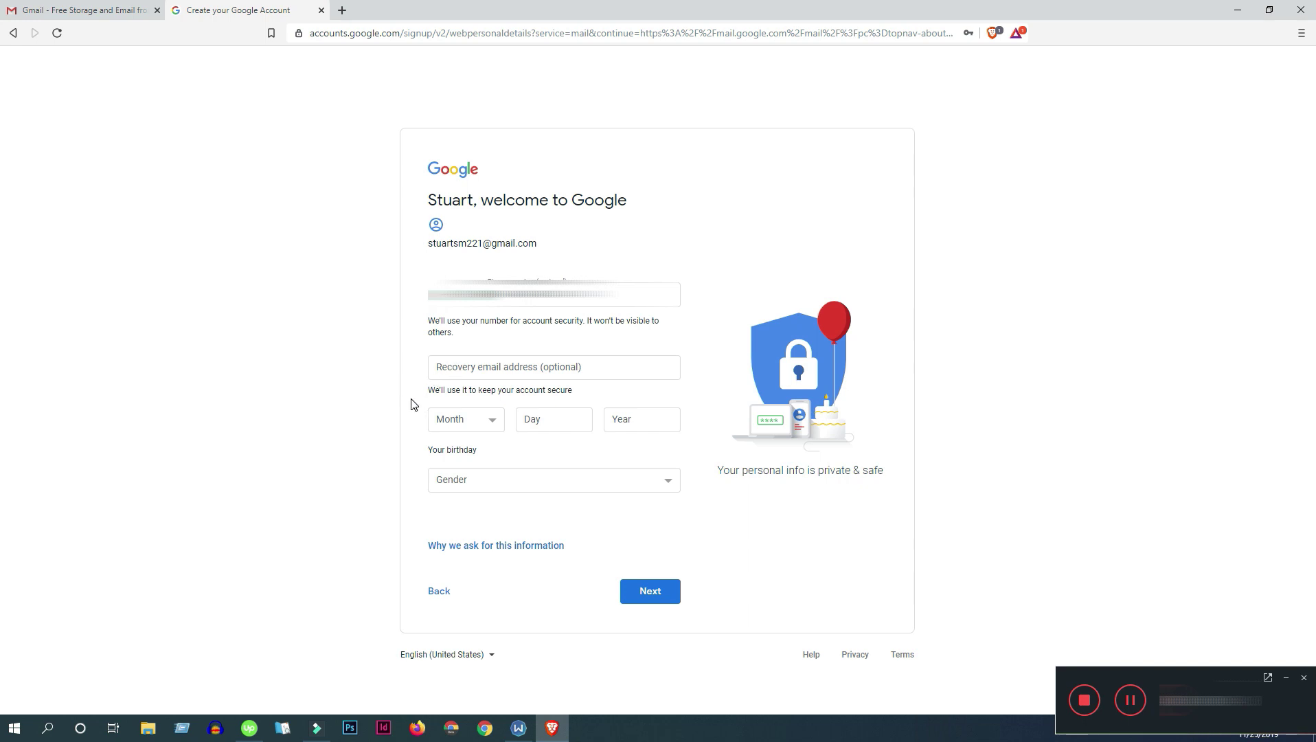
{"action": "left_click", "coordinate": [411, 398]}
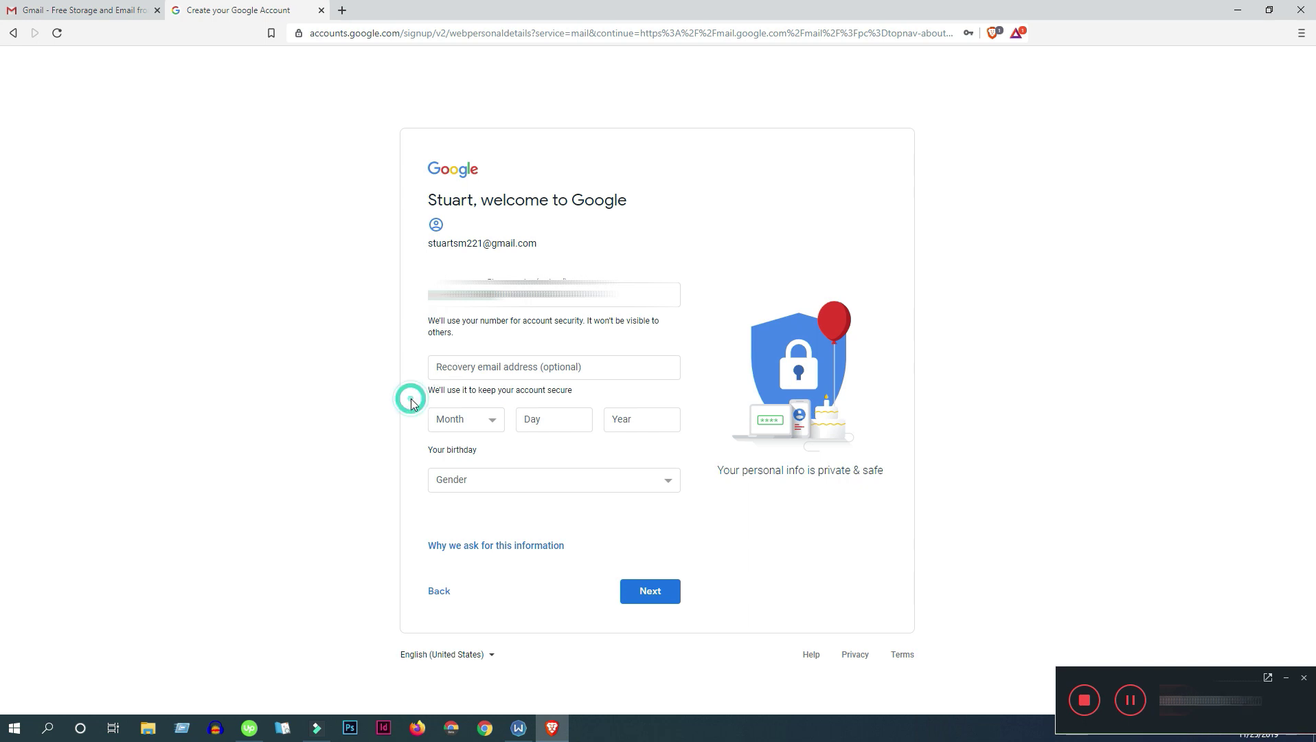
Set birthday to August 01 1995 and gender to Male, then submit
{"action": "left_click", "coordinate": [461, 423]}
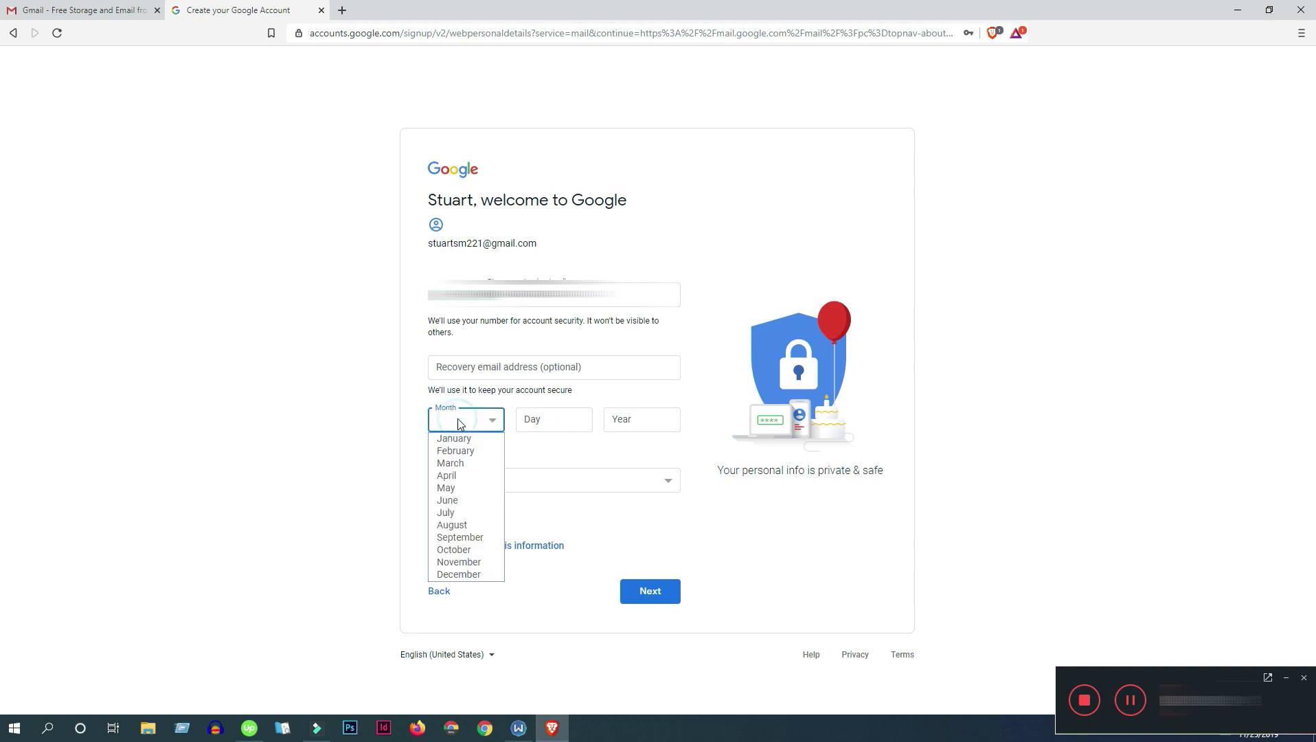
{"action": "left_click", "coordinate": [484, 519]}
{"action": "left_click", "coordinate": [551, 425]}
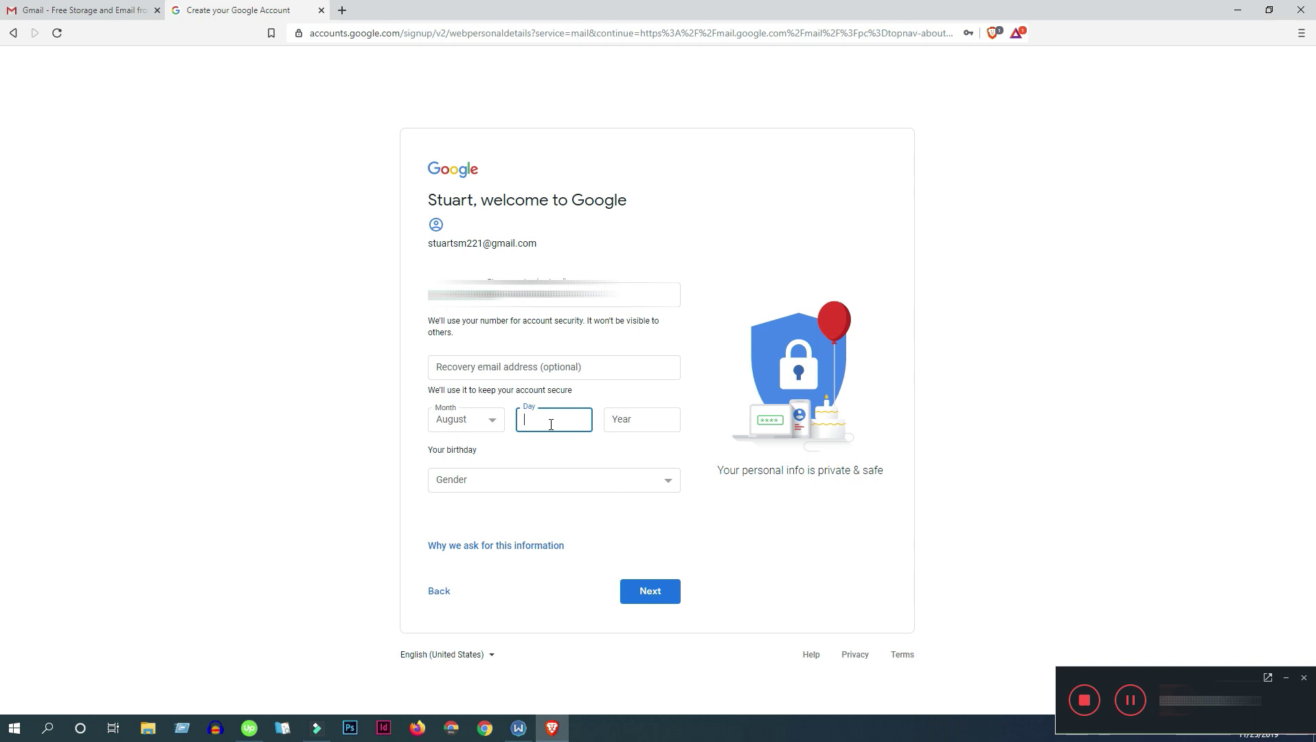
{"action": "type", "text": "01"}
{"action": "left_click", "coordinate": [634, 424]}
{"action": "type", "text": "1995"}
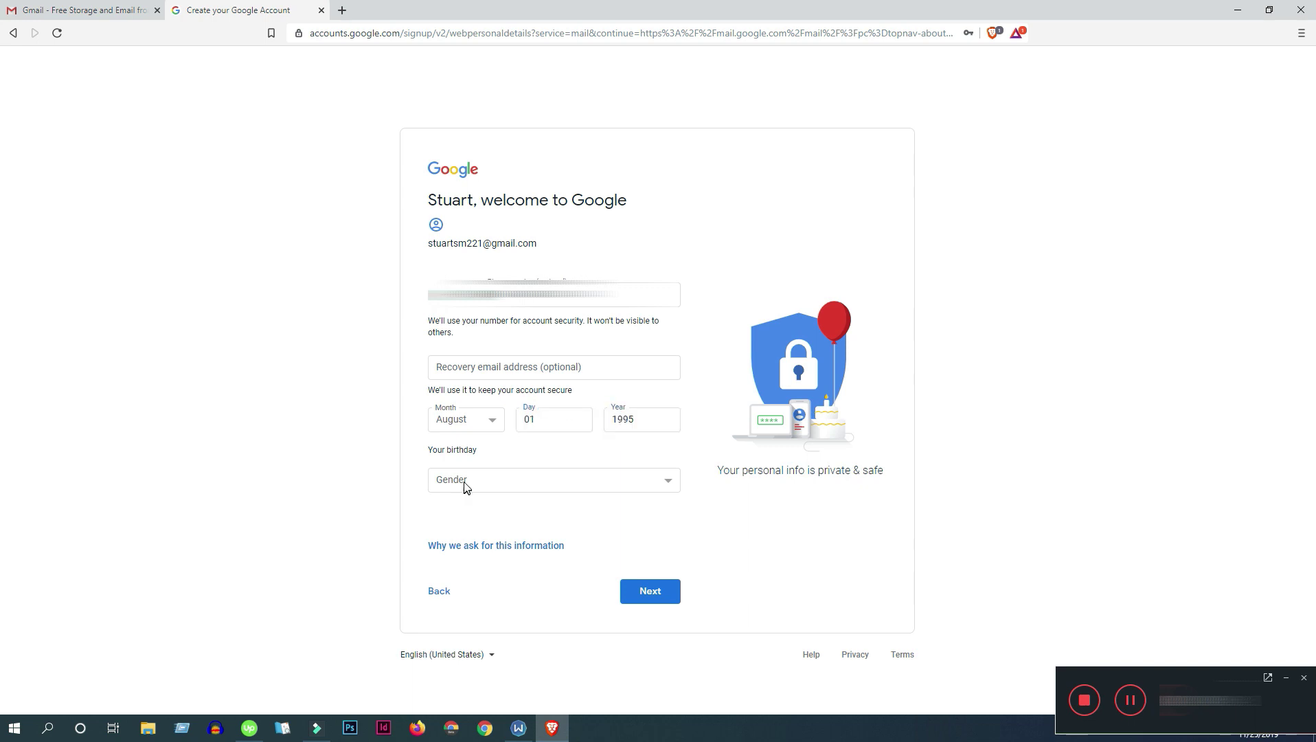
{"action": "left_click", "coordinate": [463, 481]}
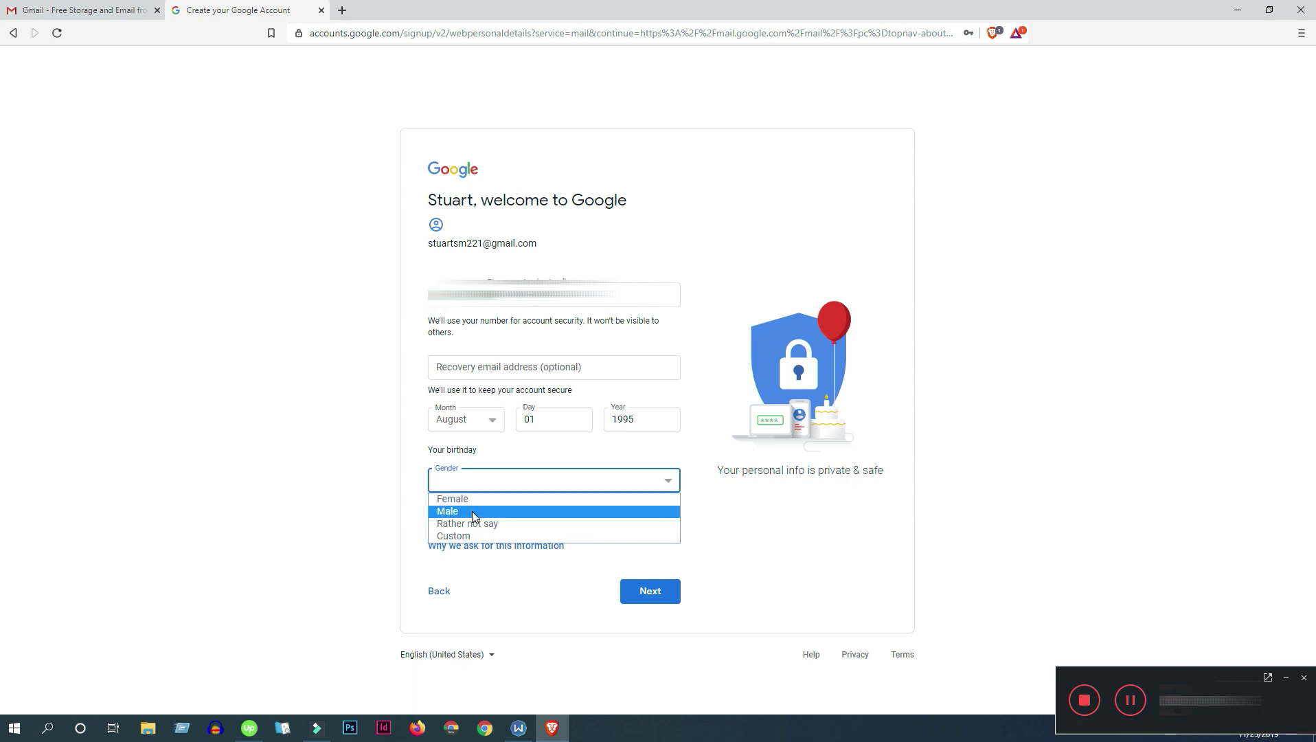
{"action": "left_click", "coordinate": [474, 511]}
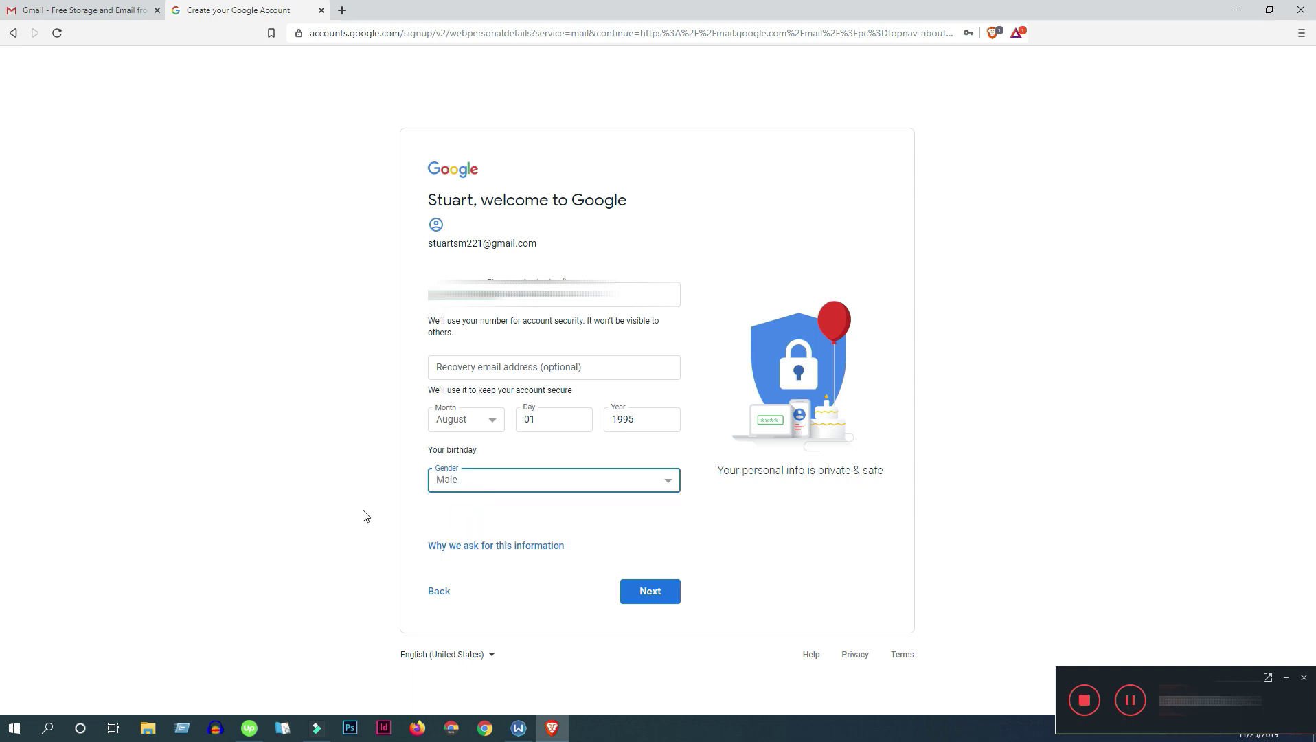
{"action": "left_click", "coordinate": [644, 595]}
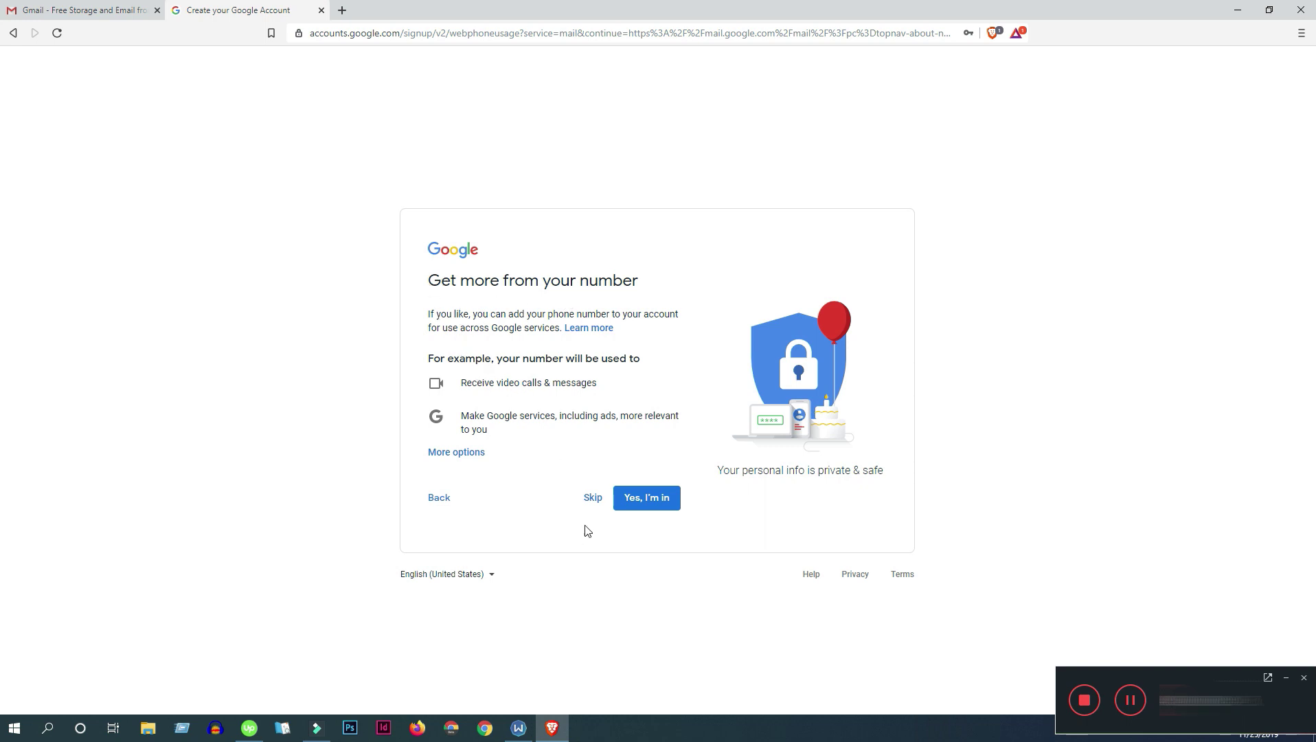
Skip adding the phone number and accept Google's Privacy and Terms
{"action": "left_click", "coordinate": [592, 500]}
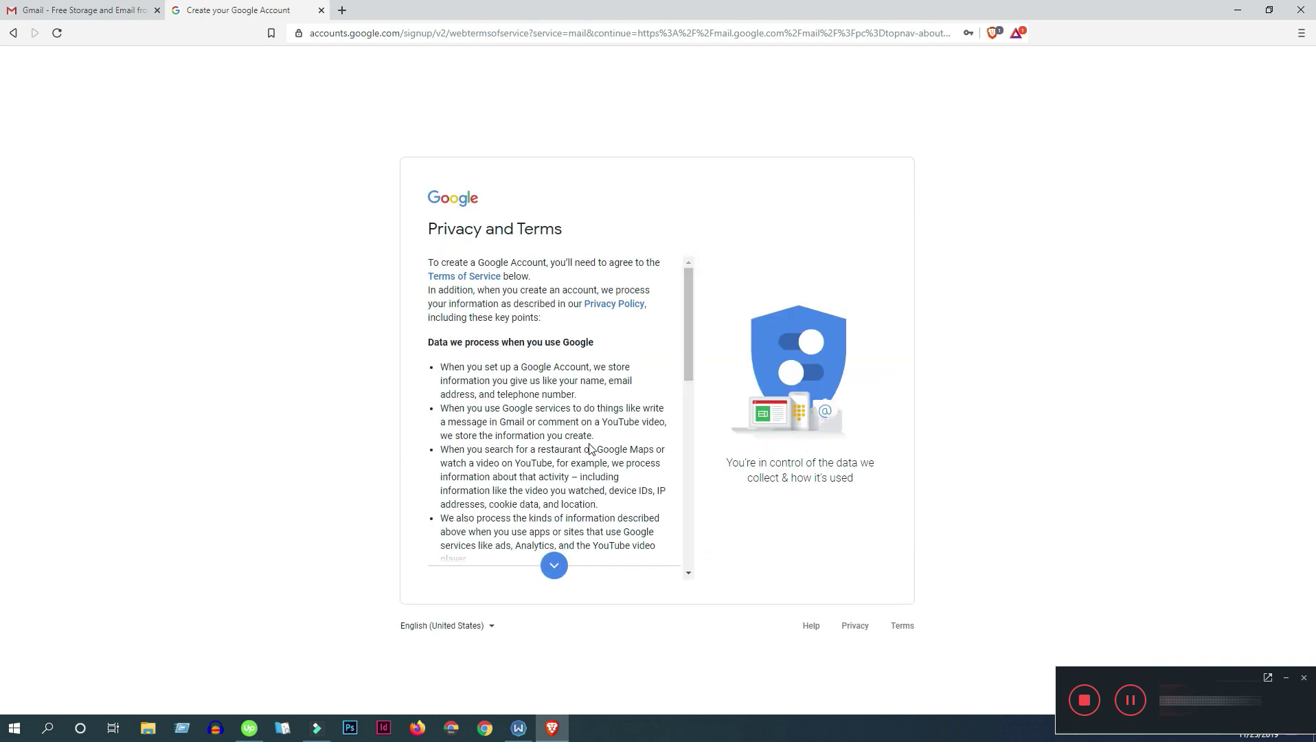
{"action": "scroll", "coordinate": [590, 447], "scroll_direction": "down", "scroll_amount": 10}
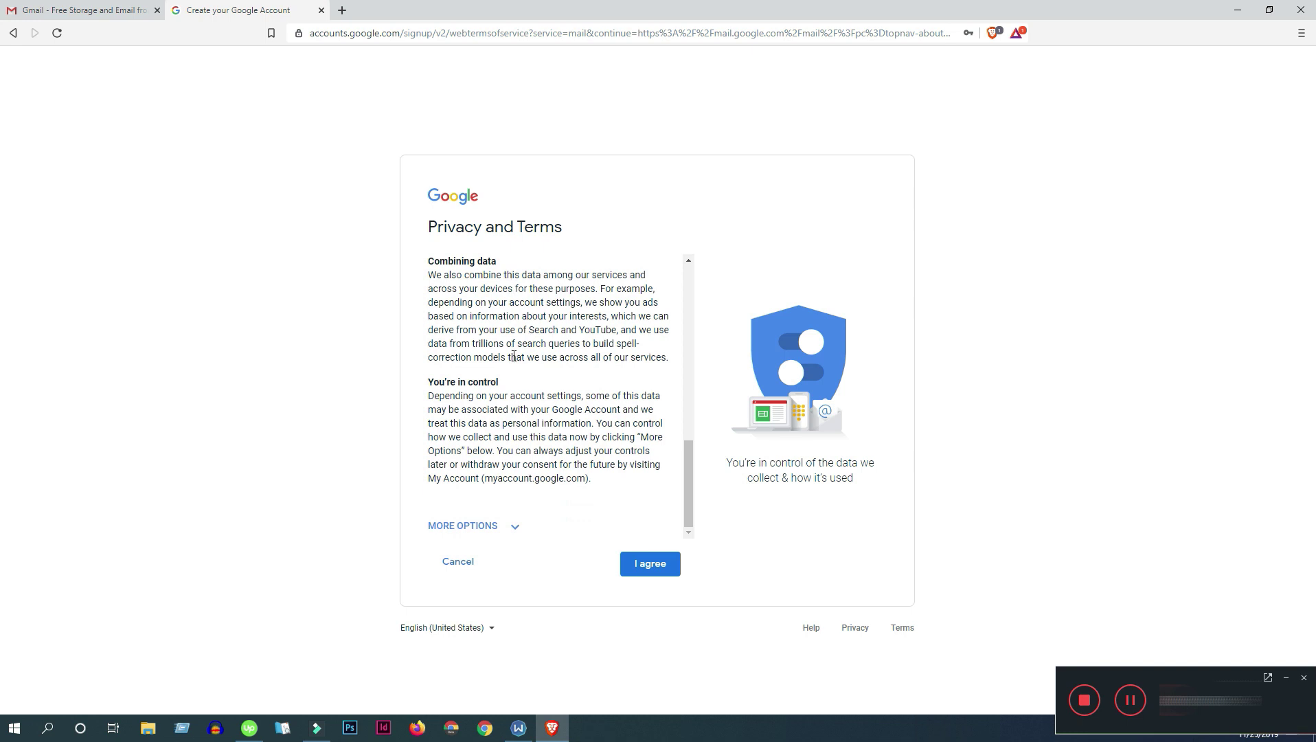
{"action": "scroll", "coordinate": [514, 356], "scroll_direction": "up", "scroll_amount": 5}
{"action": "scroll", "coordinate": [519, 379], "scroll_direction": "down", "scroll_amount": 5}
{"action": "left_click", "coordinate": [642, 566]}
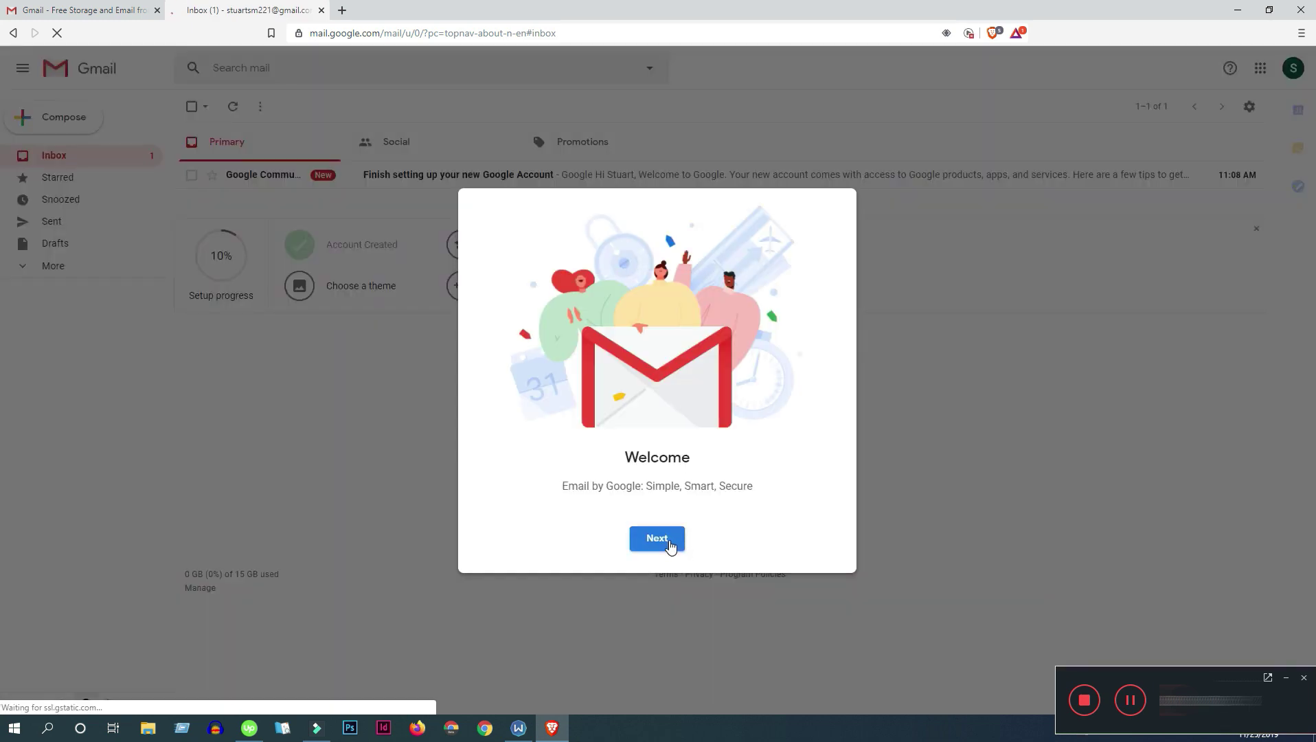
Dismiss the Gmail welcome dialogs keeping the default inbox view, and close the import popup
{"action": "left_click", "coordinate": [671, 543]}
{"action": "left_click", "coordinate": [670, 544]}
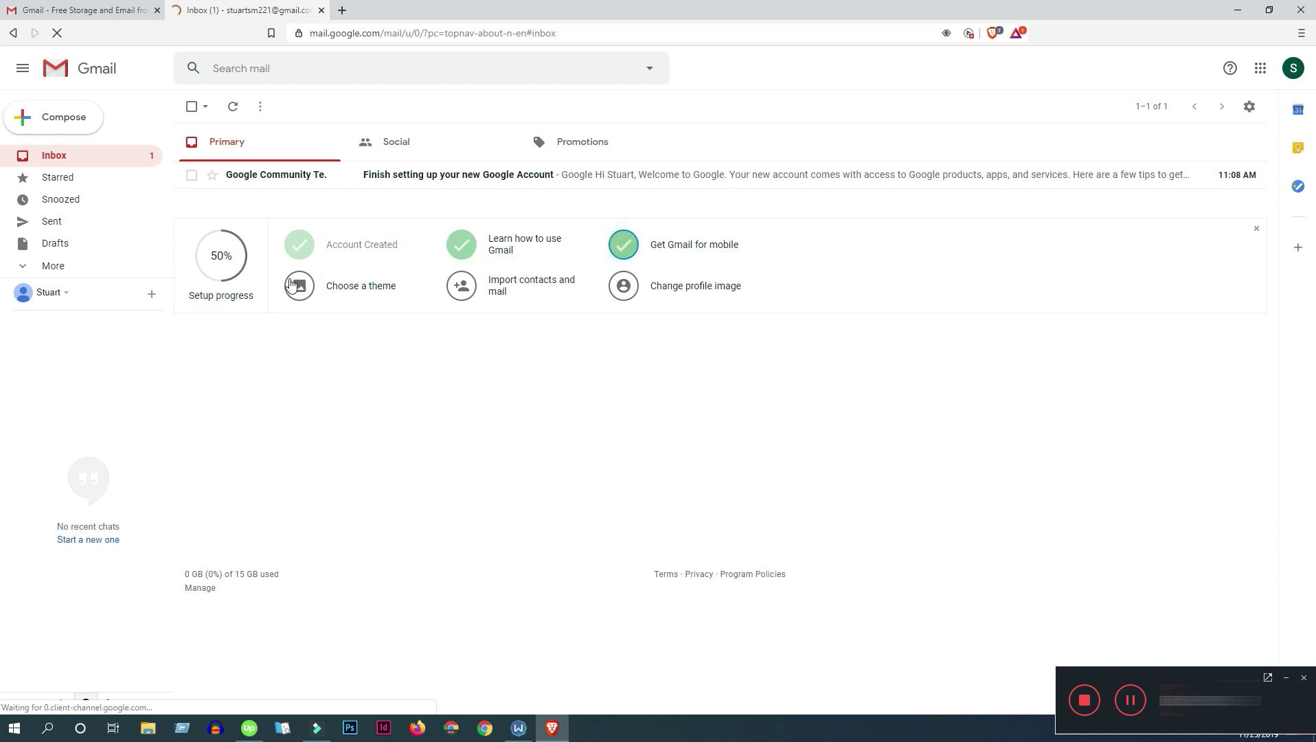
{"action": "left_click", "coordinate": [464, 285]}
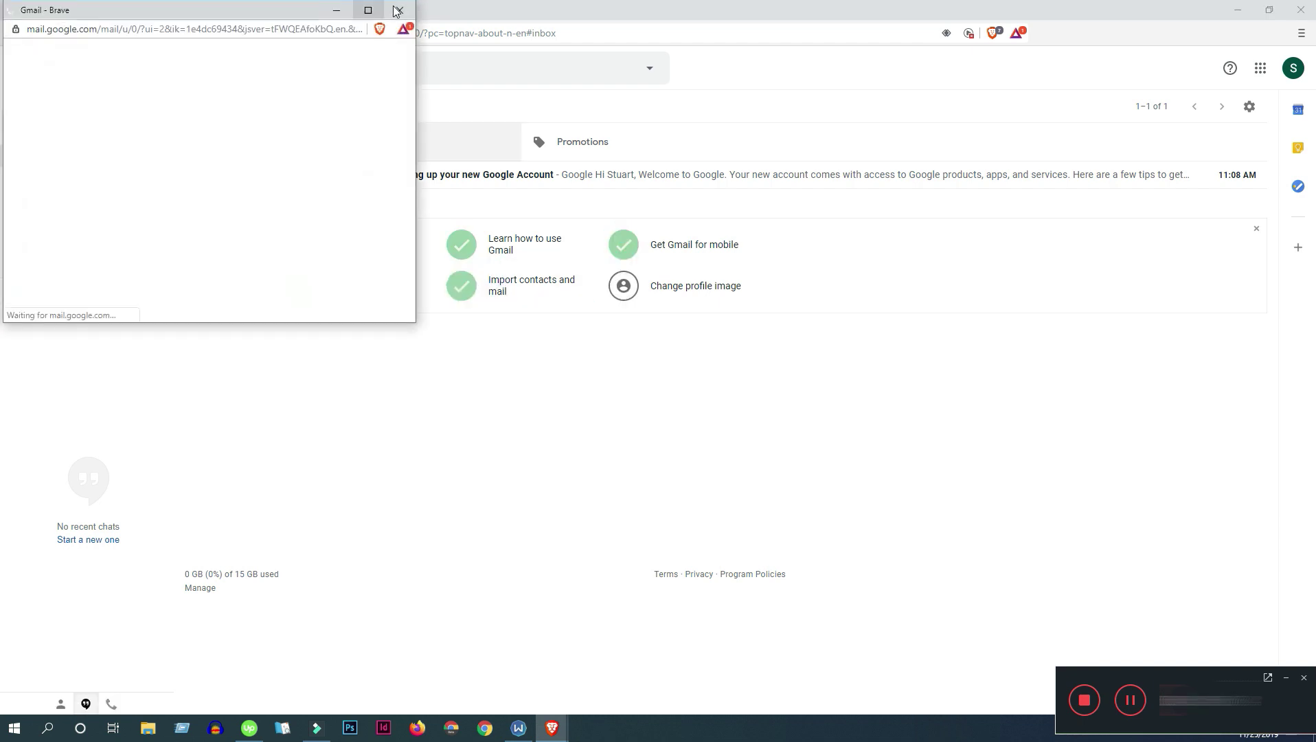
{"action": "left_click", "coordinate": [398, 10]}
Finish the profile image task and open the 'Finish setting up your new Google Account' email
{"action": "left_click", "coordinate": [618, 287]}
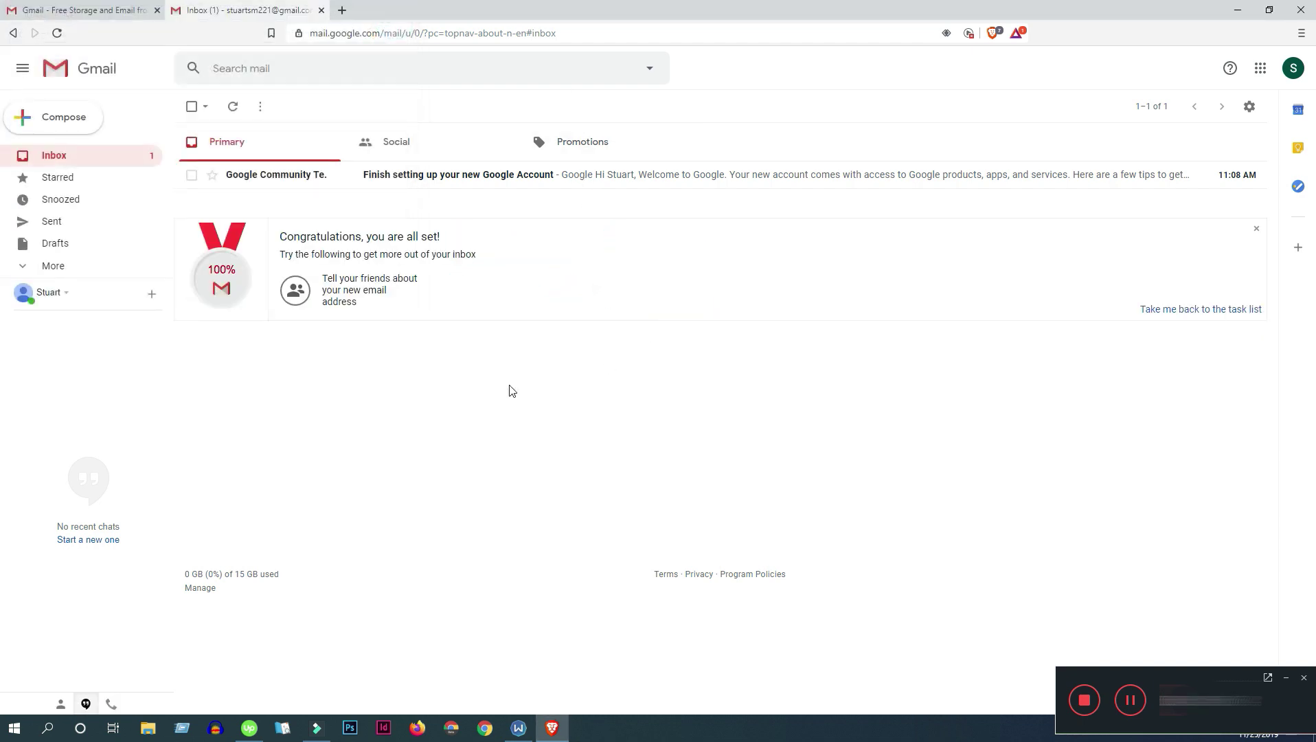
{"action": "left_click", "coordinate": [391, 175]}
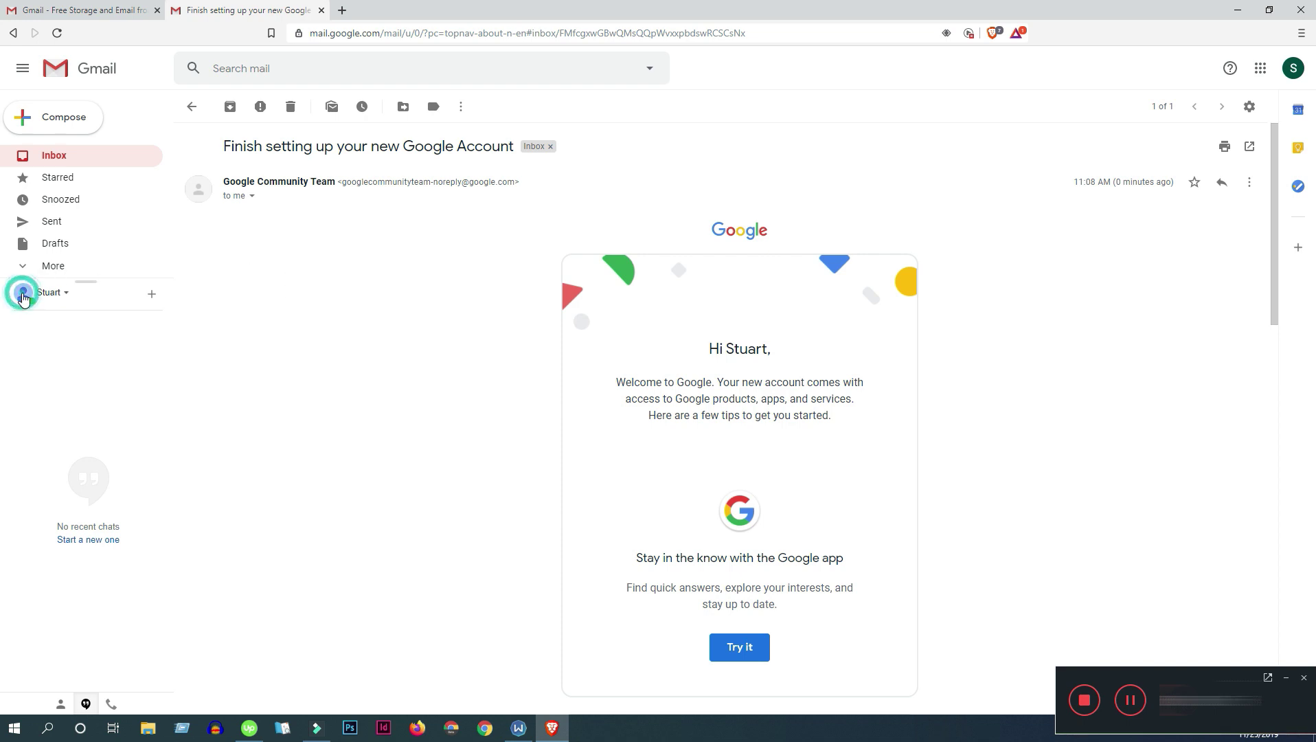
{"action": "left_click", "coordinate": [23, 295]}
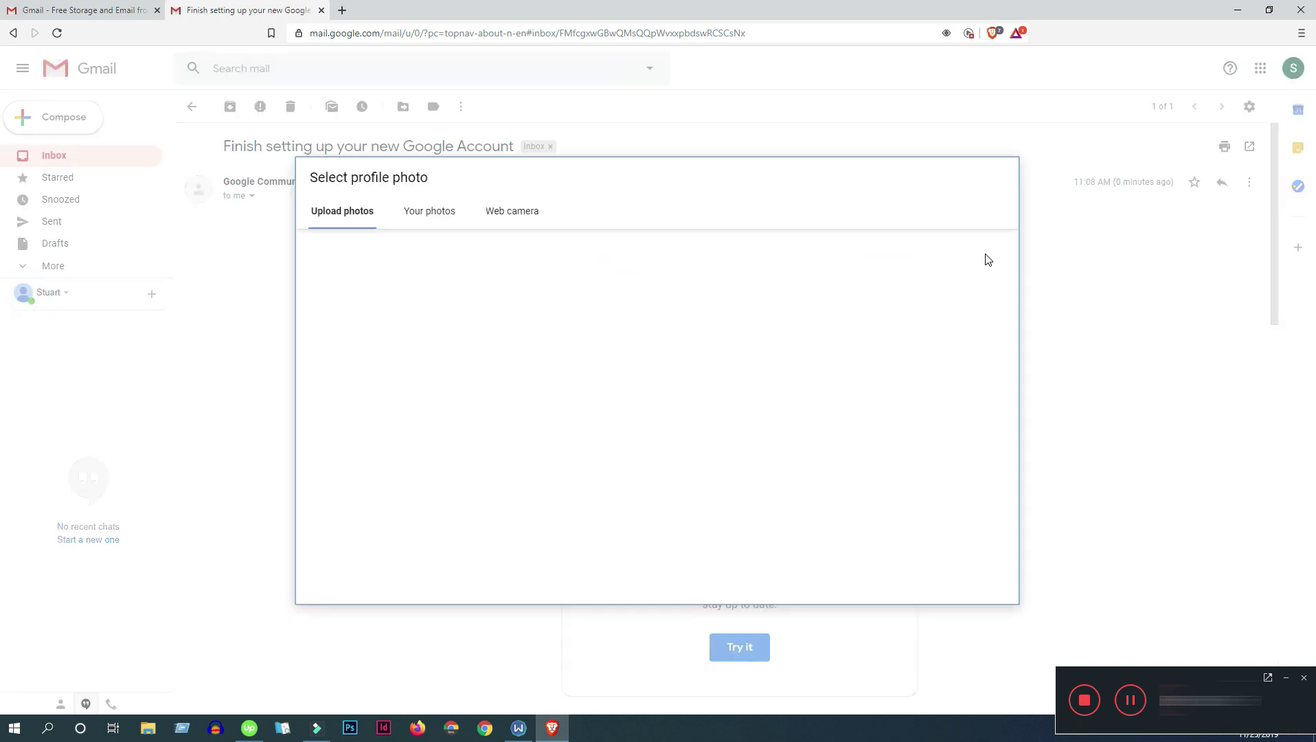
{"action": "left_click", "coordinate": [650, 453]}
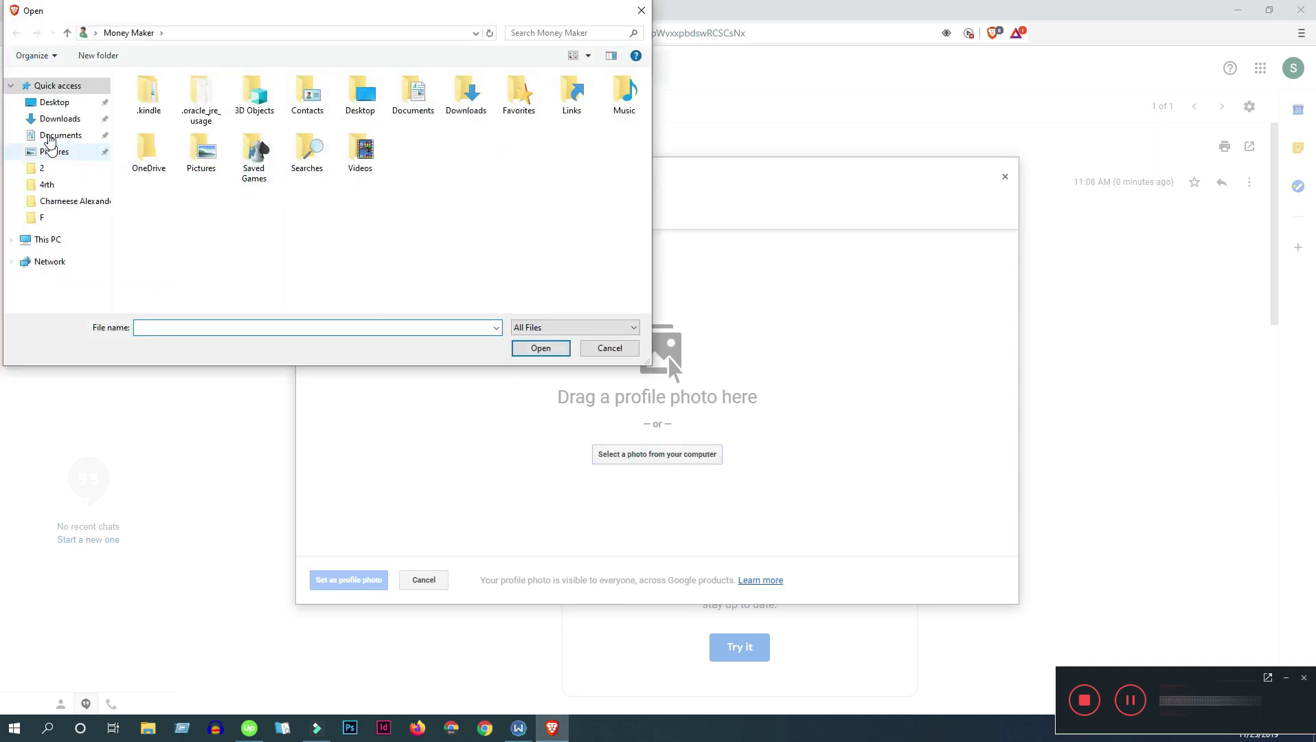
{"action": "left_click", "coordinate": [50, 118]}
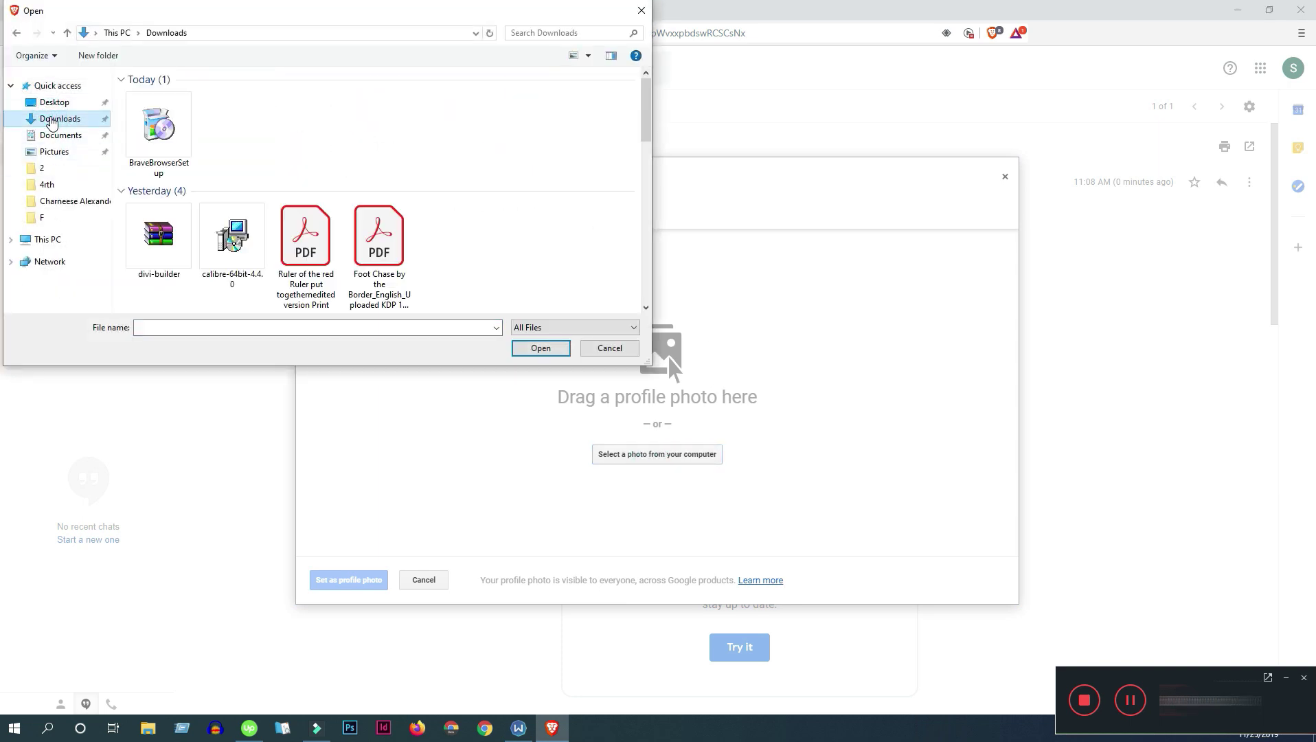
{"action": "scroll", "coordinate": [497, 130], "scroll_direction": "down", "scroll_amount": 15}
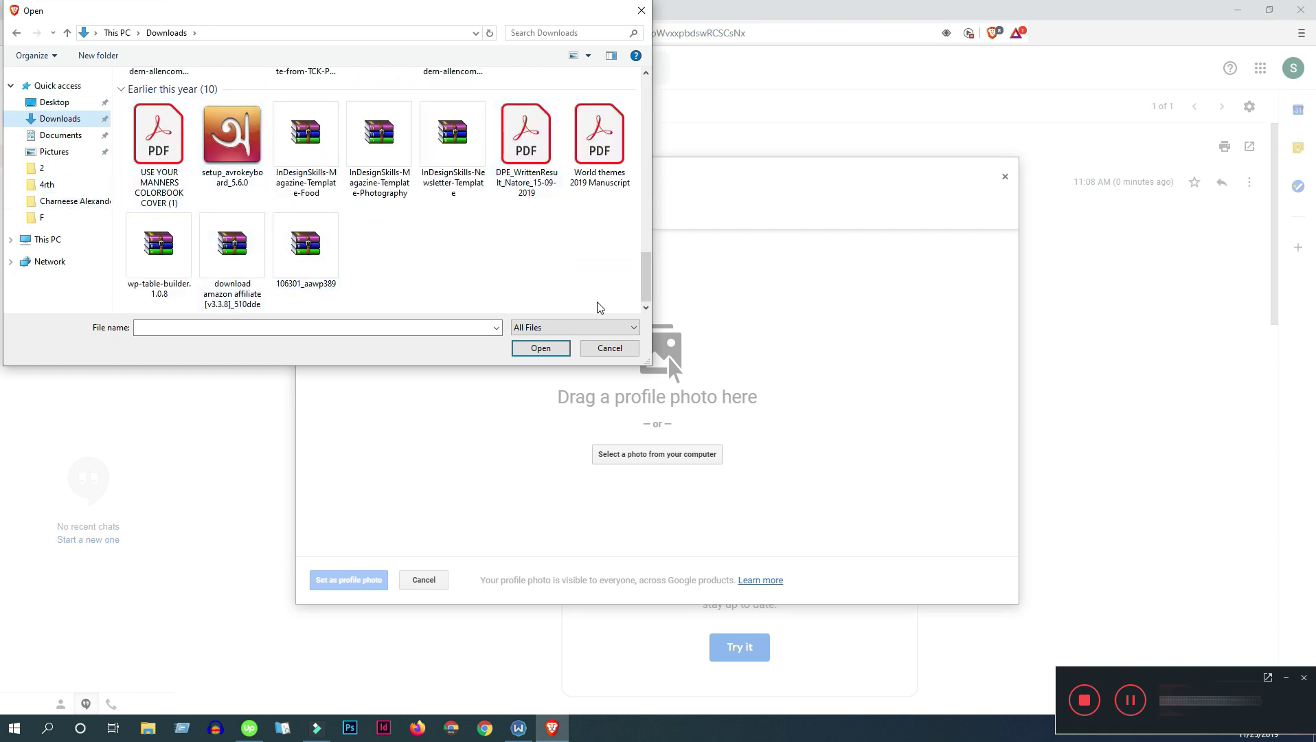
{"action": "left_click", "coordinate": [610, 350]}
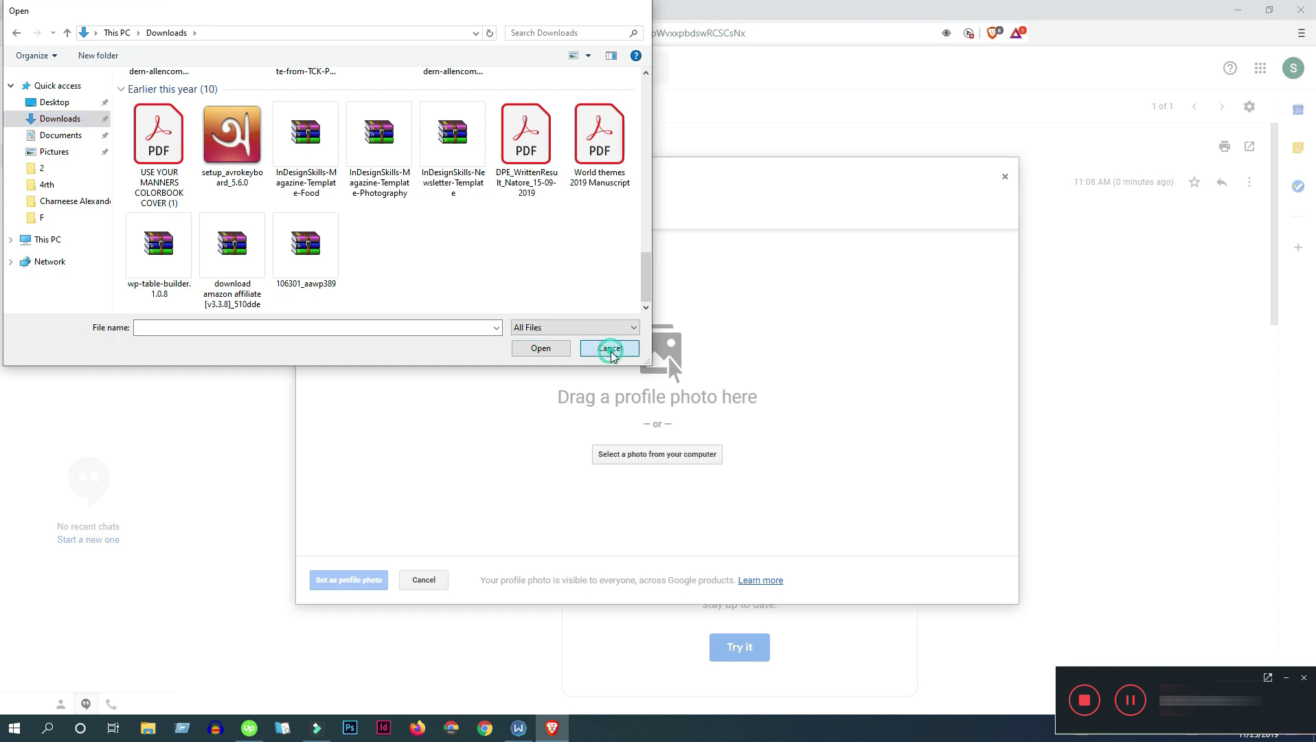
{"action": "left_click", "coordinate": [610, 348]}
{"action": "left_click", "coordinate": [1003, 178]}
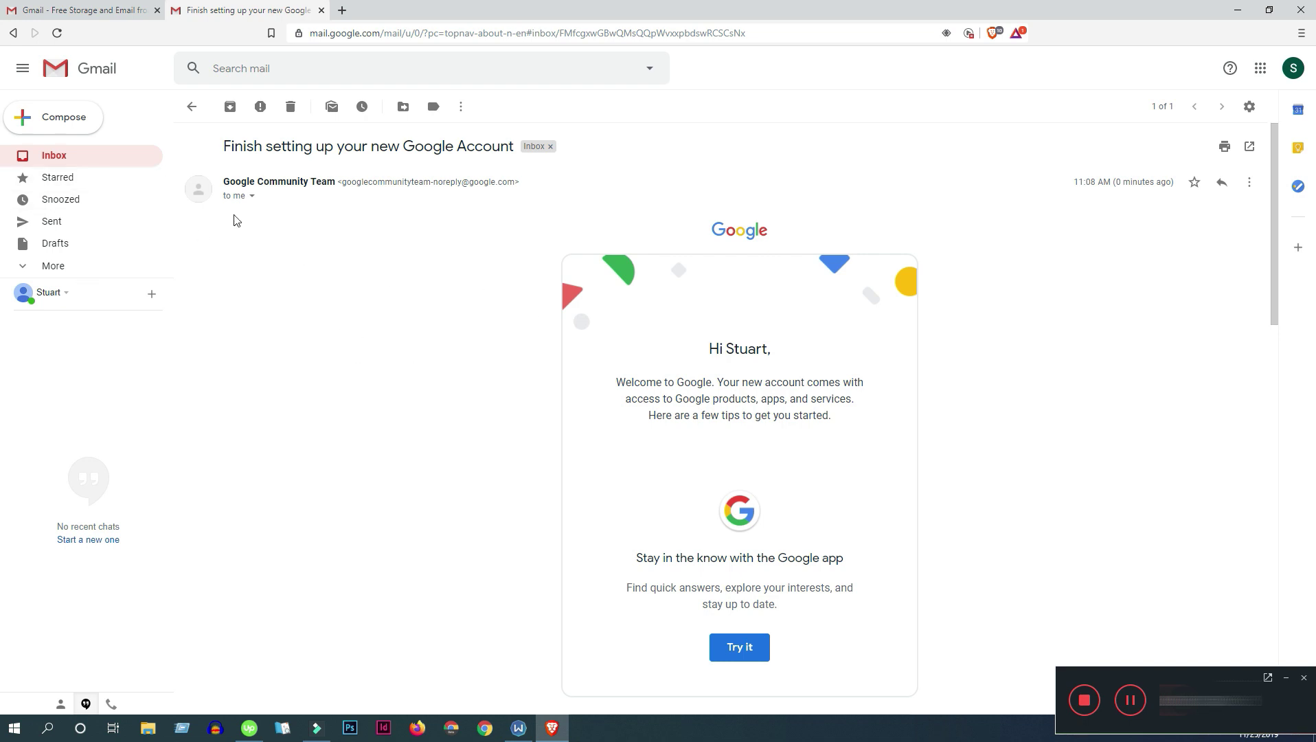
Return to the Primary inbox showing the 100% 'Congratulations, you are all set!' card
{"action": "left_click", "coordinate": [61, 156]}
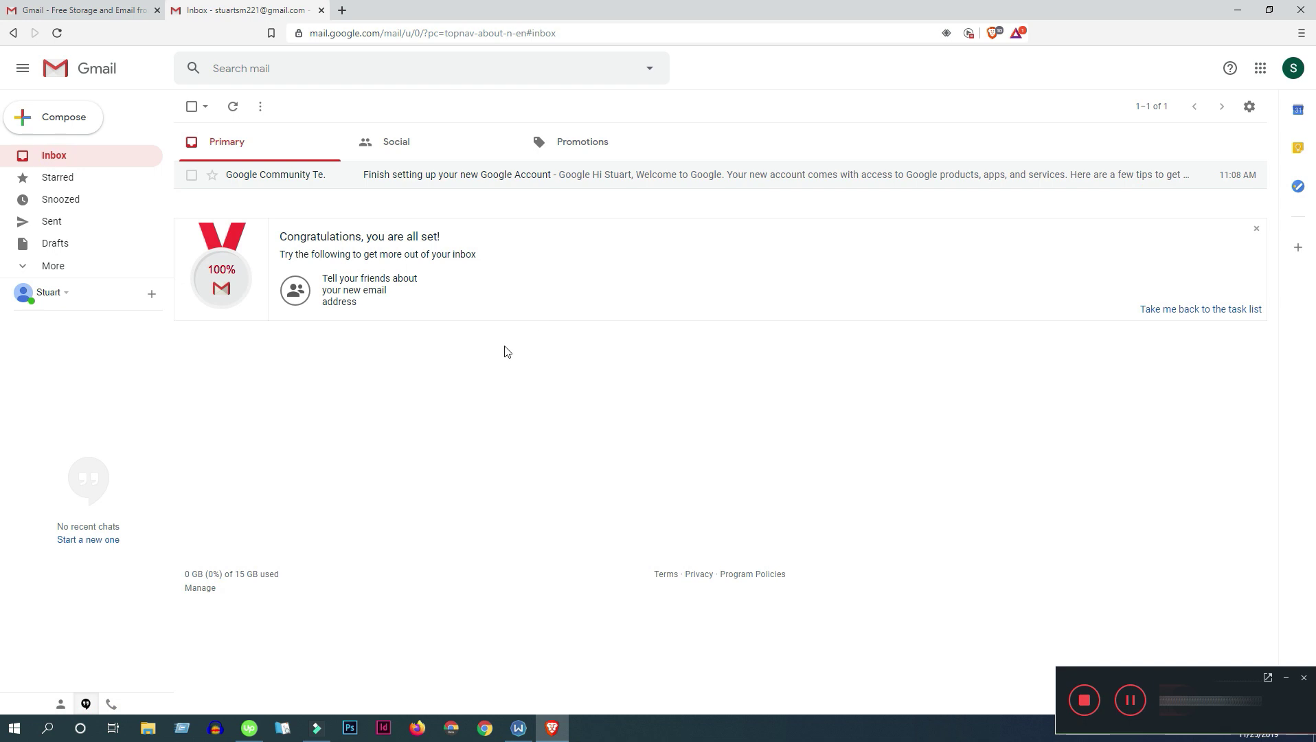